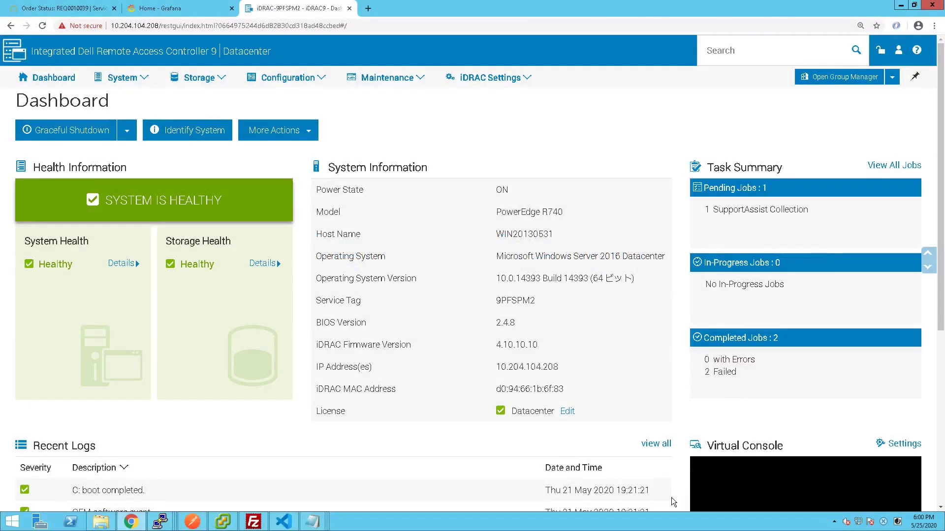
- Highlight the license details and the iDRAC firmware version 4.10.10.10 on the overview page
drag(334, 416, 659, 416)
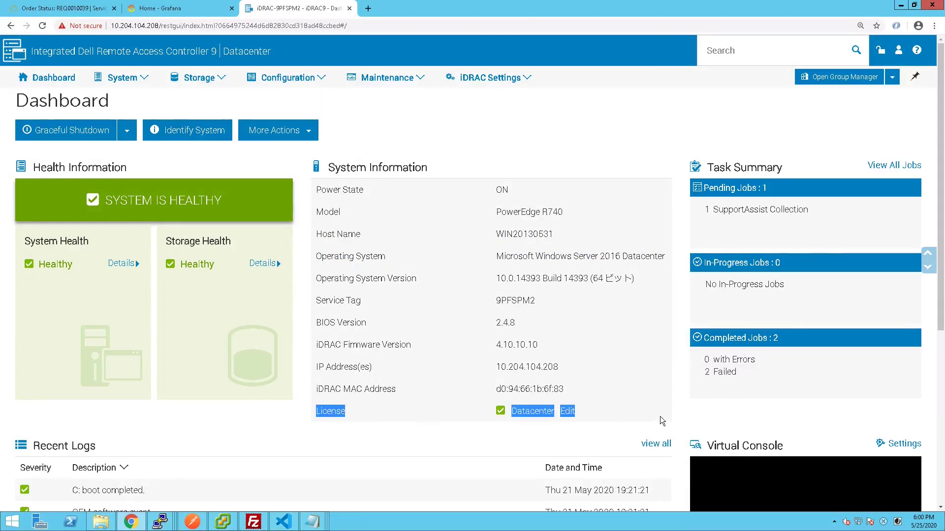
drag(315, 345, 582, 347)
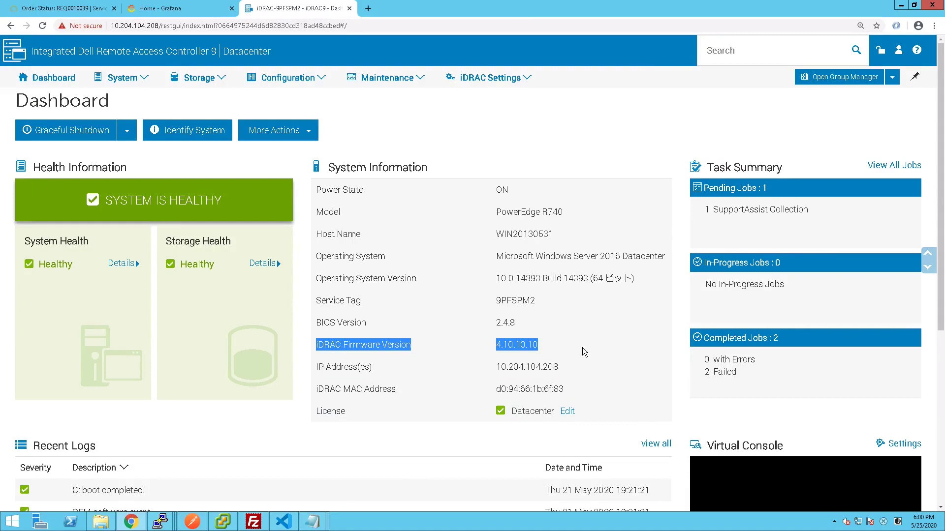
click(583, 347)
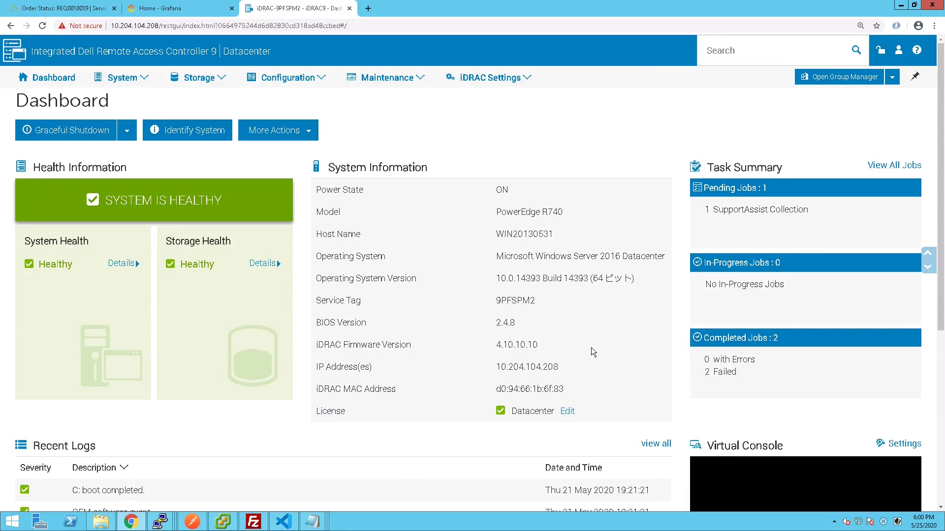
- Open Configuration > System Settings, expand Telemetry Streaming and its Reports, and review the report groups
click(294, 82)
click(357, 124)
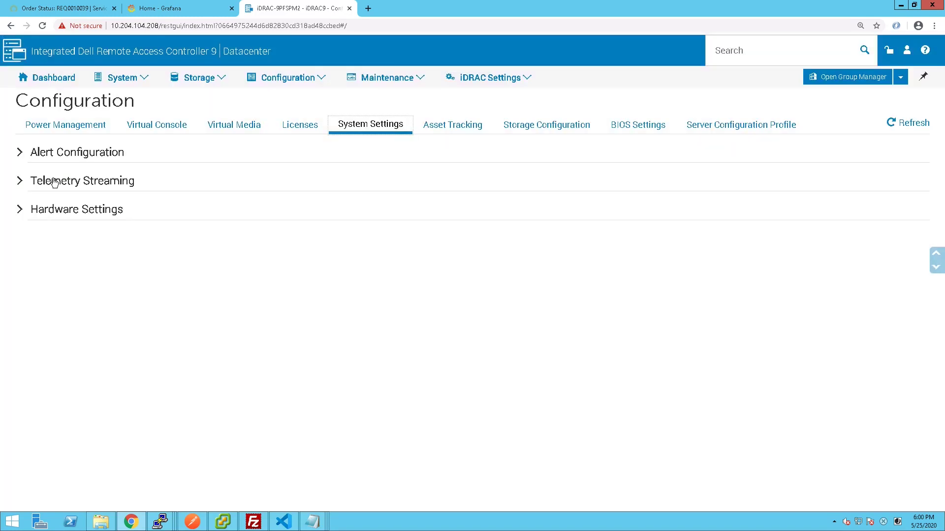
click(53, 181)
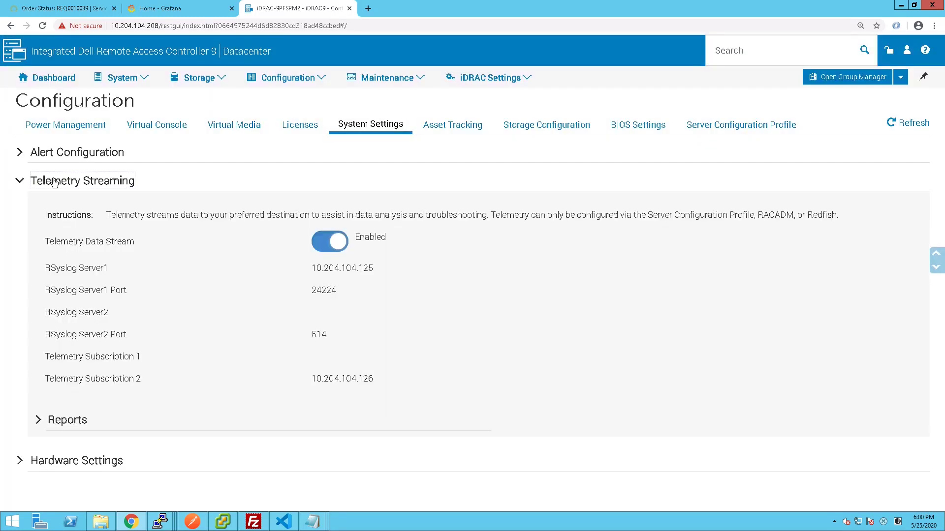
click(79, 419)
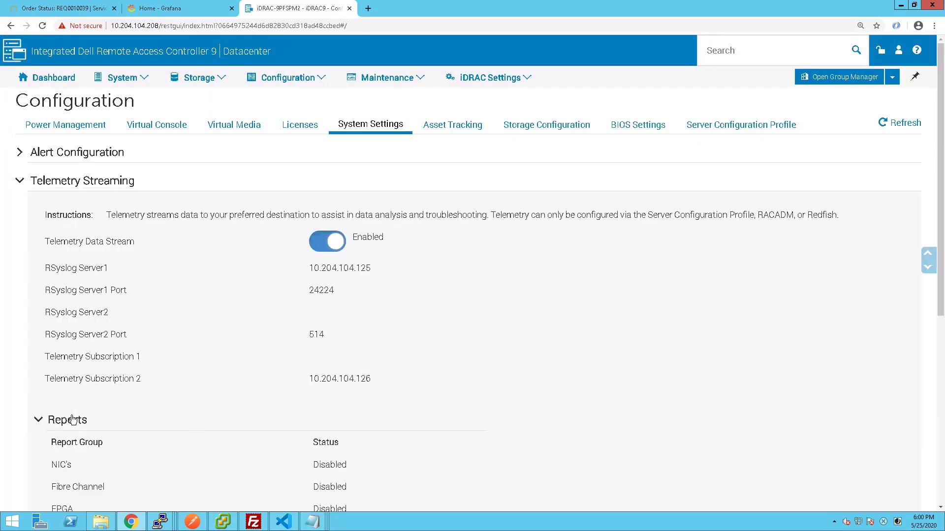
scroll(667, 396, down, 5)
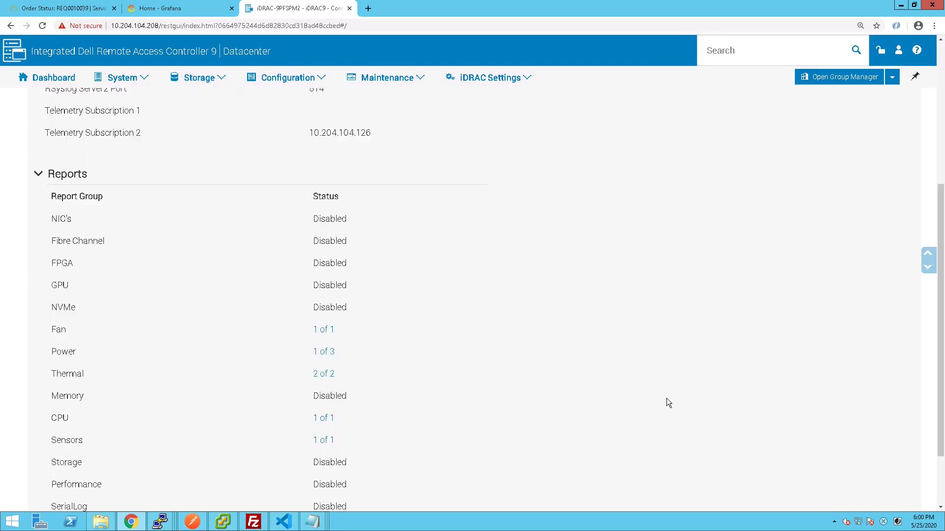
scroll(501, 295, up, 4)
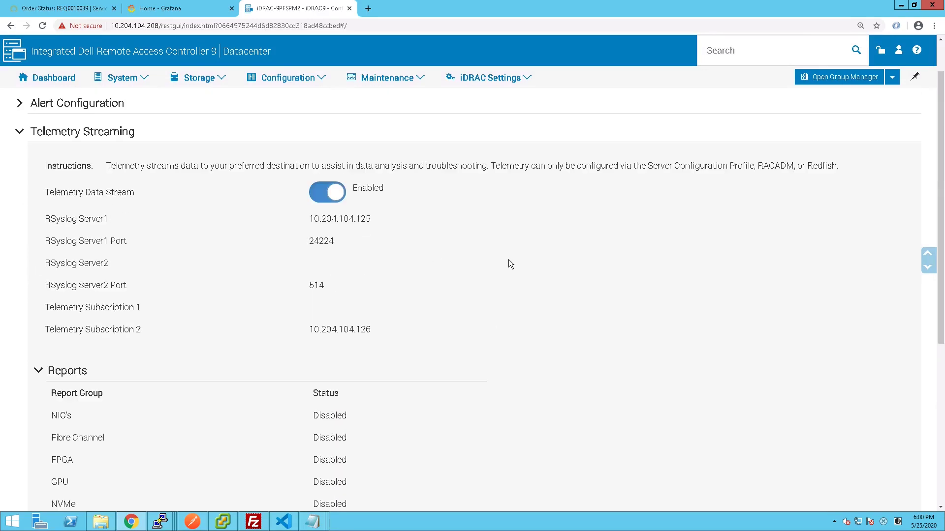
- Copy the Redfish URL line from the Untitled Notepad note into a new Chrome tab's address bar
mouse_move(313, 523)
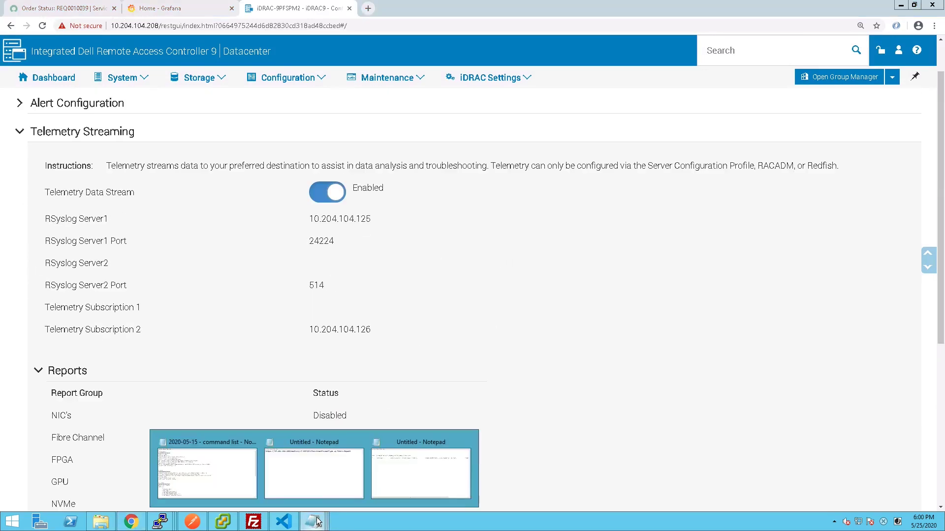
click(323, 468)
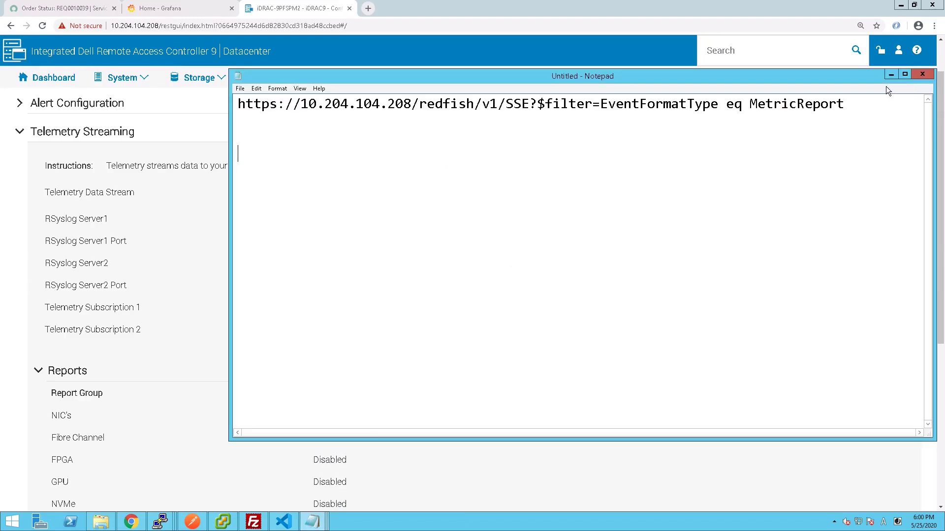
drag(844, 101, 222, 103)
key(ctrl+c)
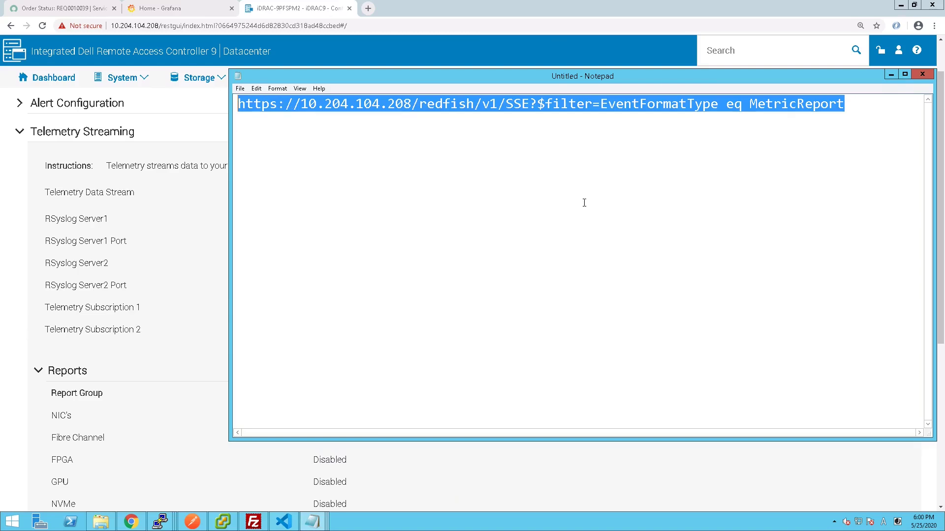
mouse_move(369, 8)
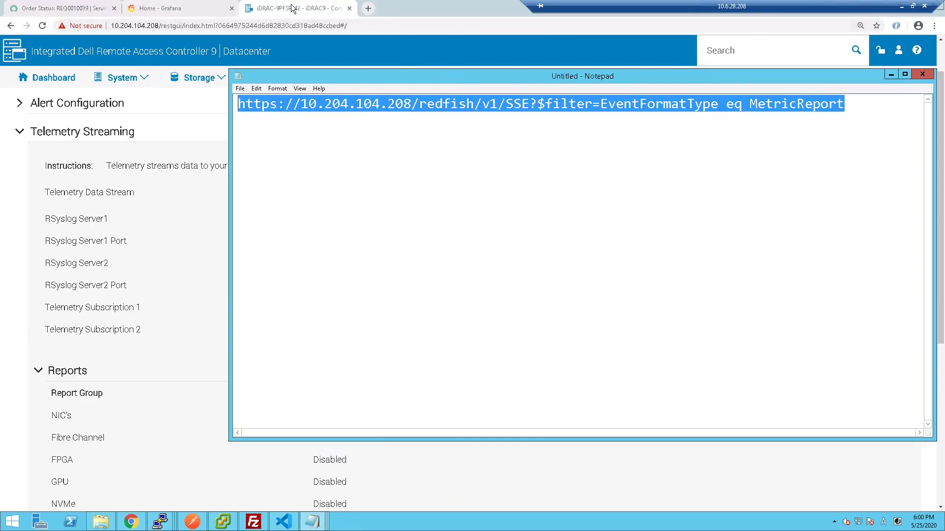
click(368, 8)
key(ctrl+v)
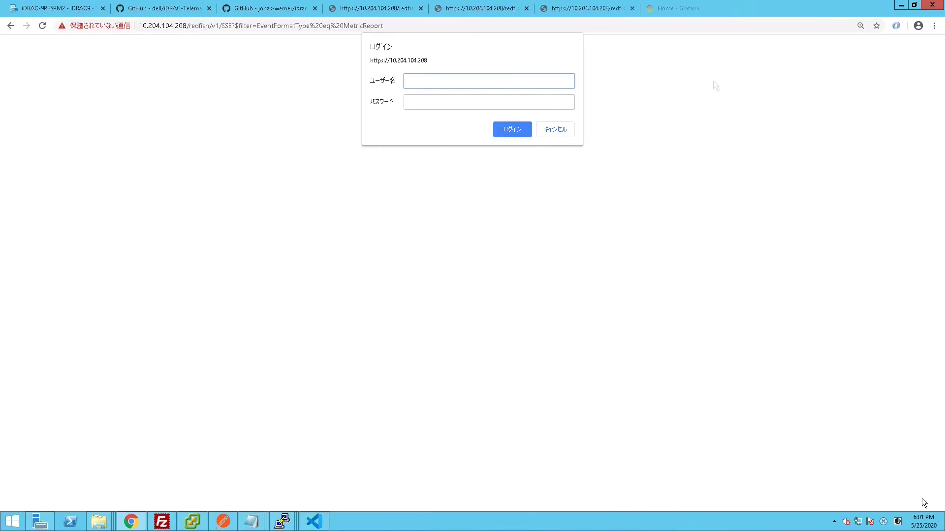
- Log in to the Redfish stream with the iDRAC username and password, then bring up the VS Code script
text(root)
key(Tab)
text(calvin)
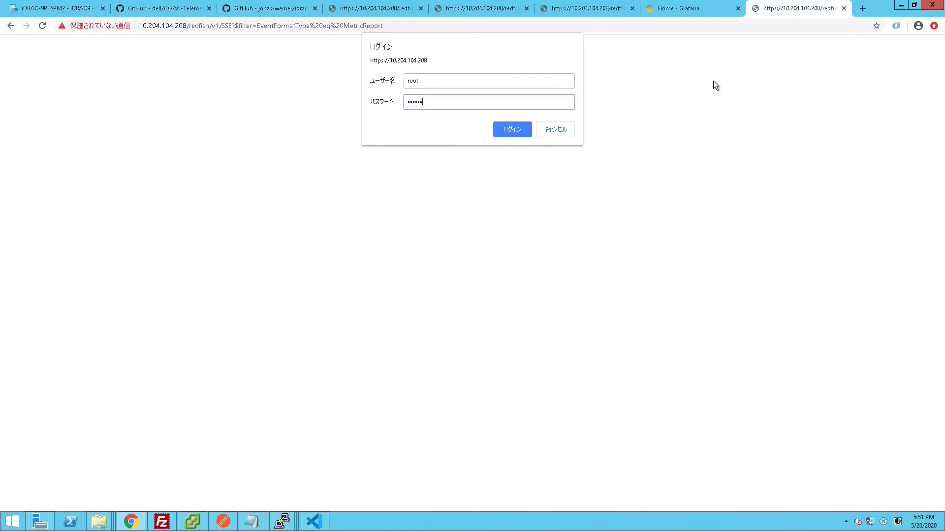
key(Return)
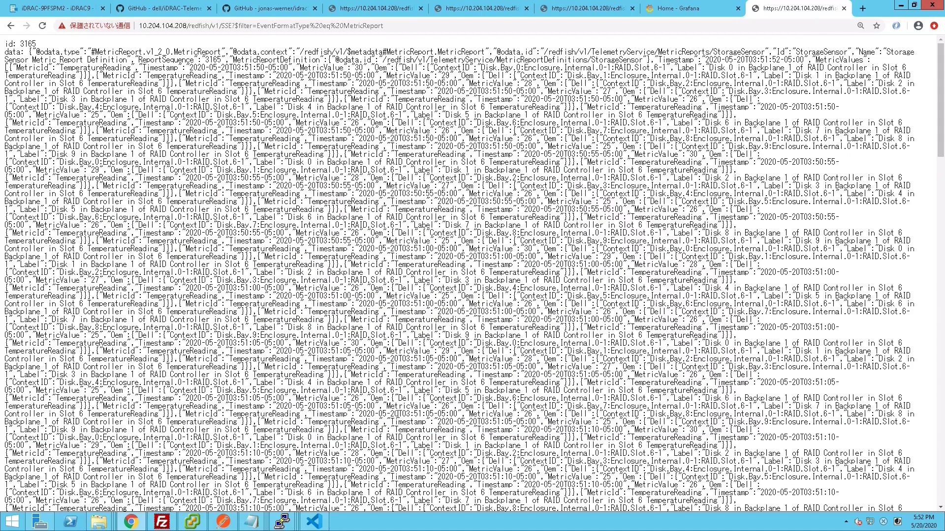
click(313, 522)
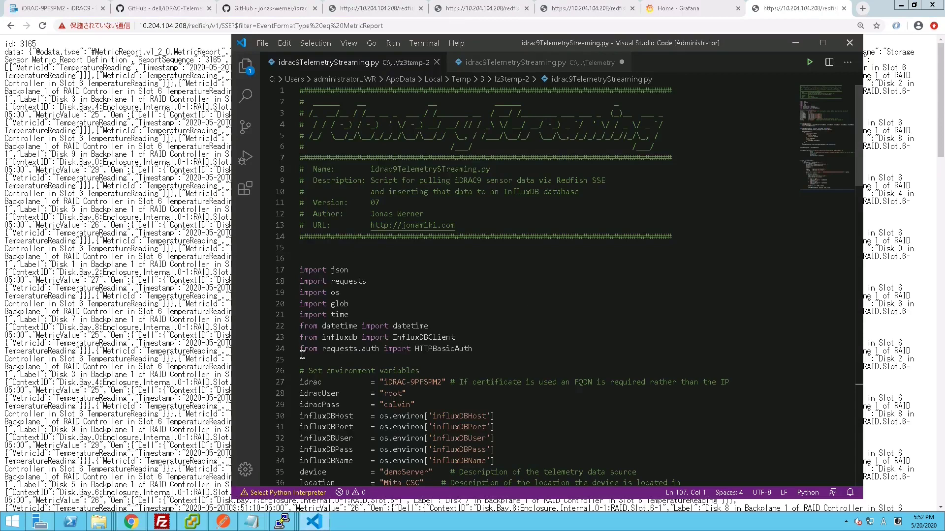
drag(302, 354, 430, 357)
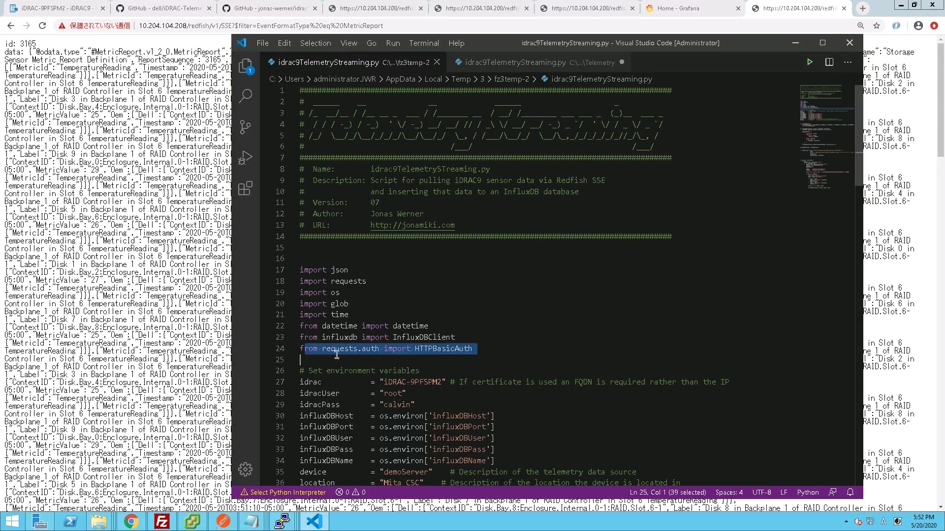
drag(304, 338, 456, 340)
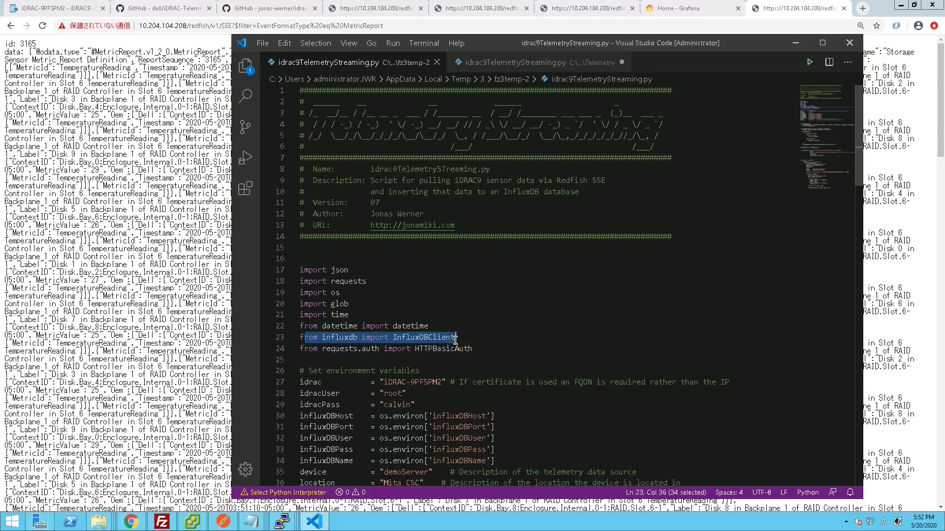
click(686, 348)
scroll(671, 365, down, 5)
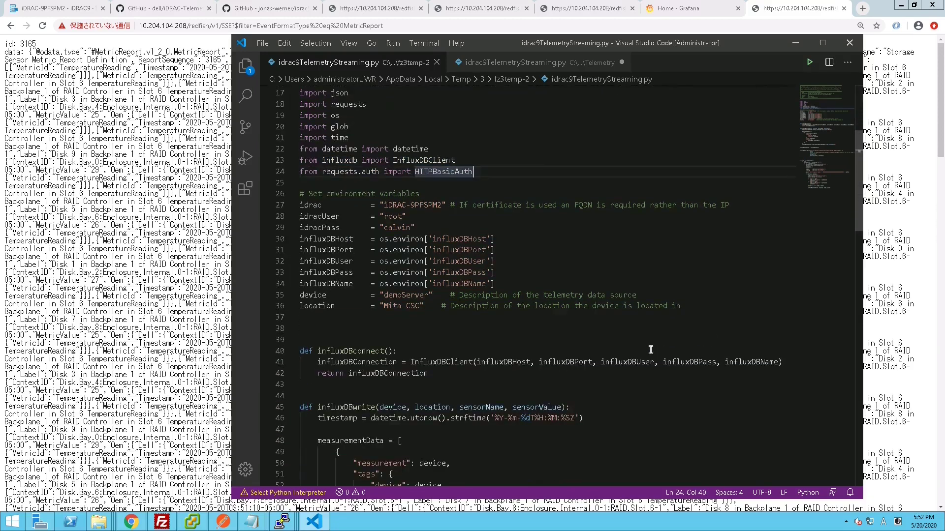
scroll(651, 350, down, 3)
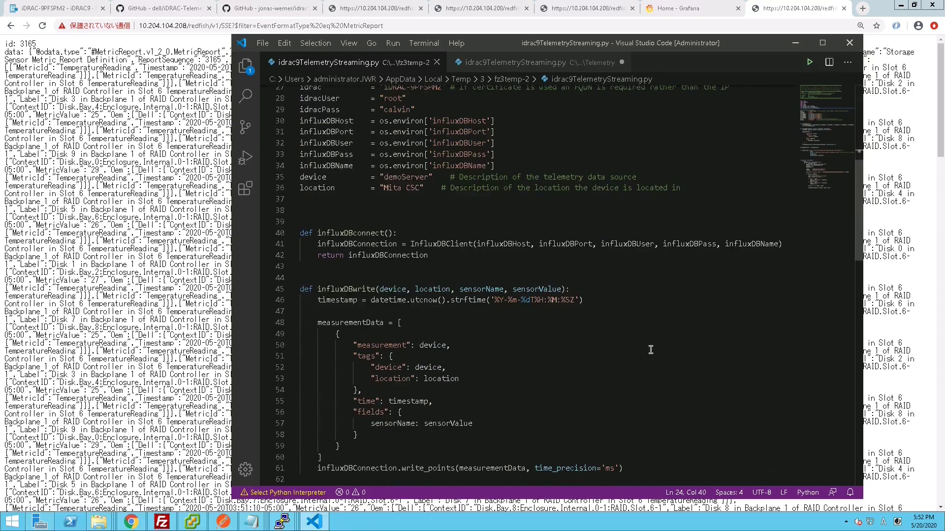
scroll(650, 350, down, 10)
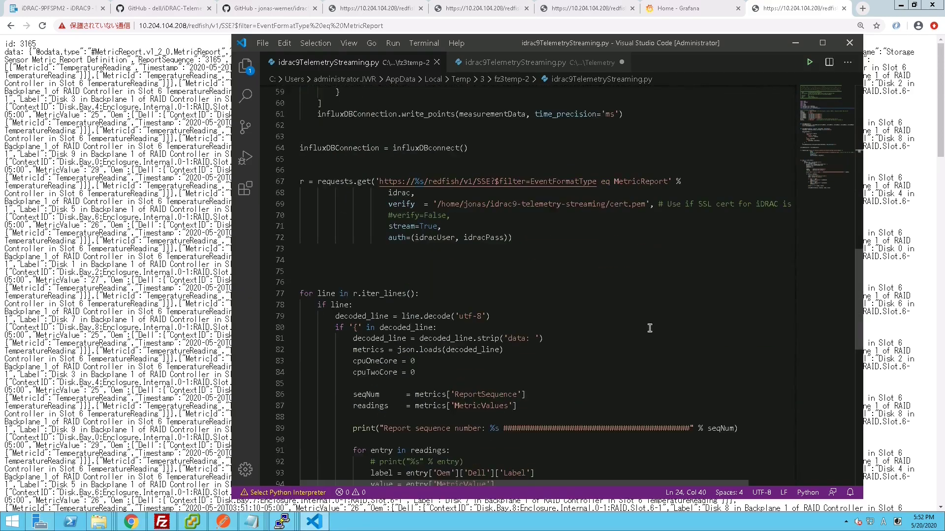
drag(668, 181, 385, 181)
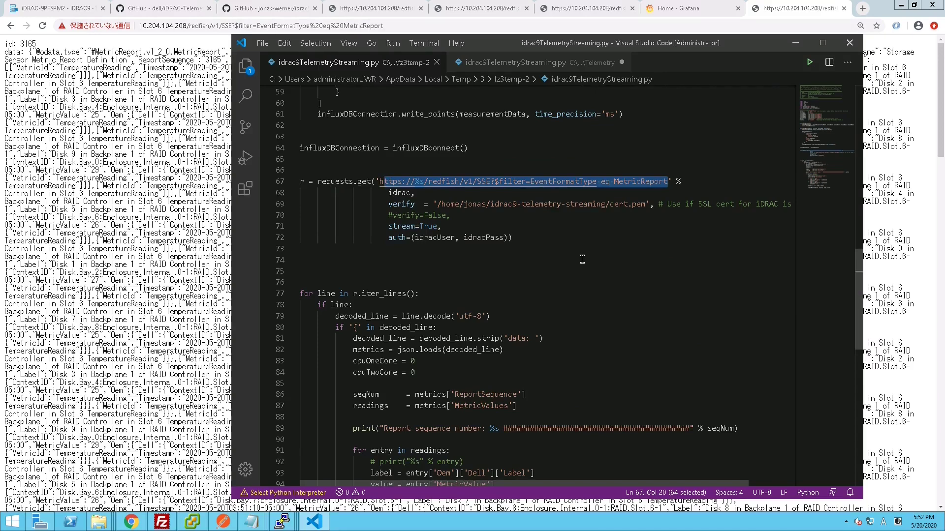
scroll(582, 259, up, 20)
click(449, 274)
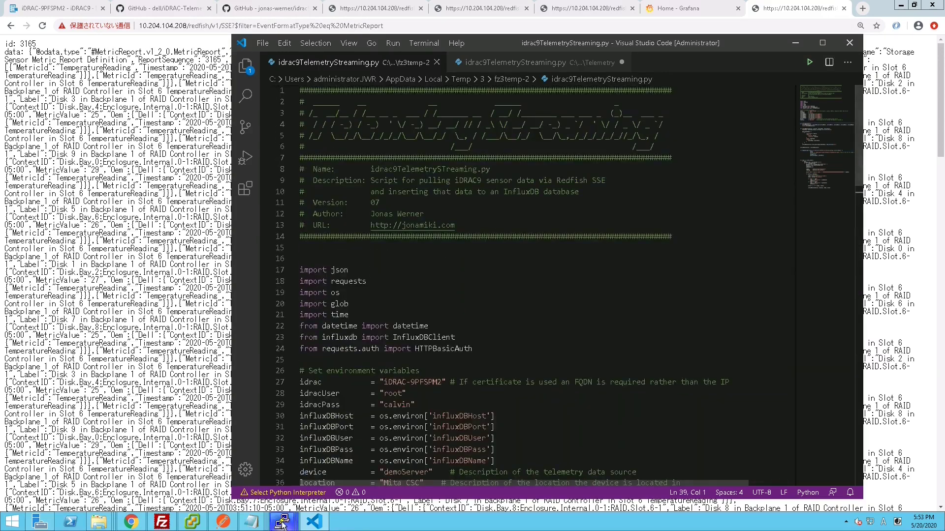
- In telemetry03, open the influx shell with docker exec -it influxdb influx and the InfluxDB credentials
mouse_move(282, 526)
click(102, 474)
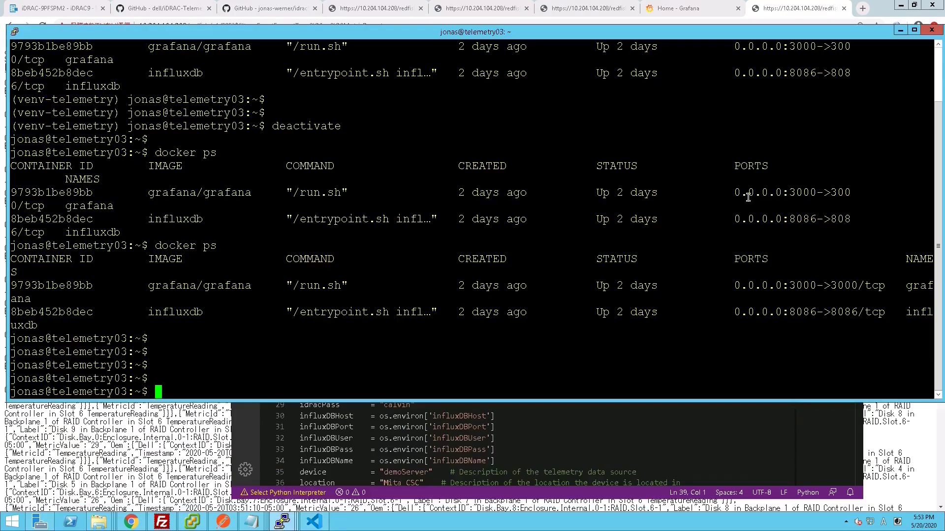
double_click(173, 312)
text(docker exec -it influxdb influx -username root -password pass)
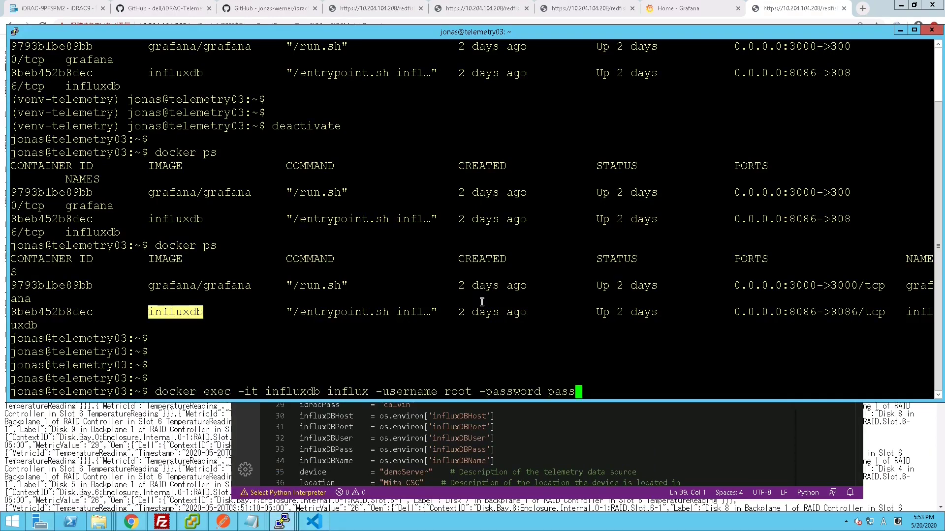
key(Return)
- Run show databases, use telemetry and show measurements to find mitaR740
key(Return)
key(Return)
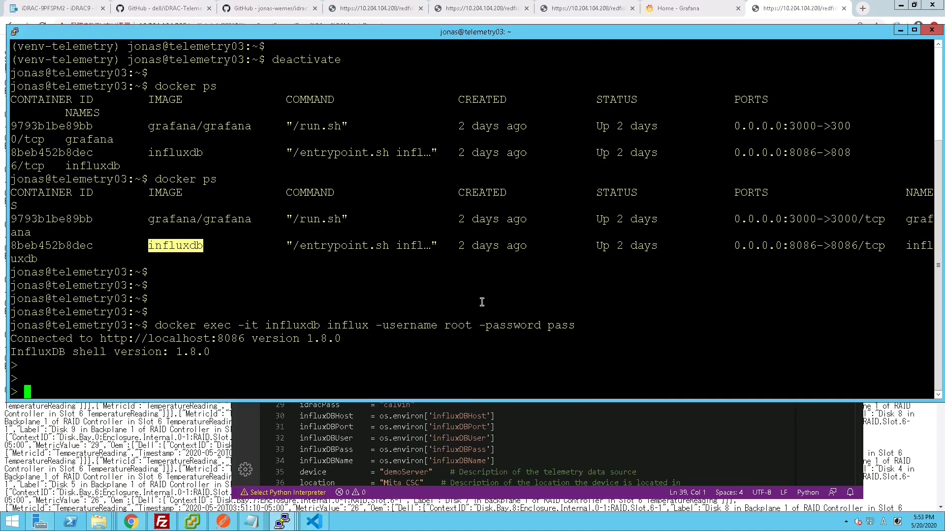
text(show databases)
key(Return)
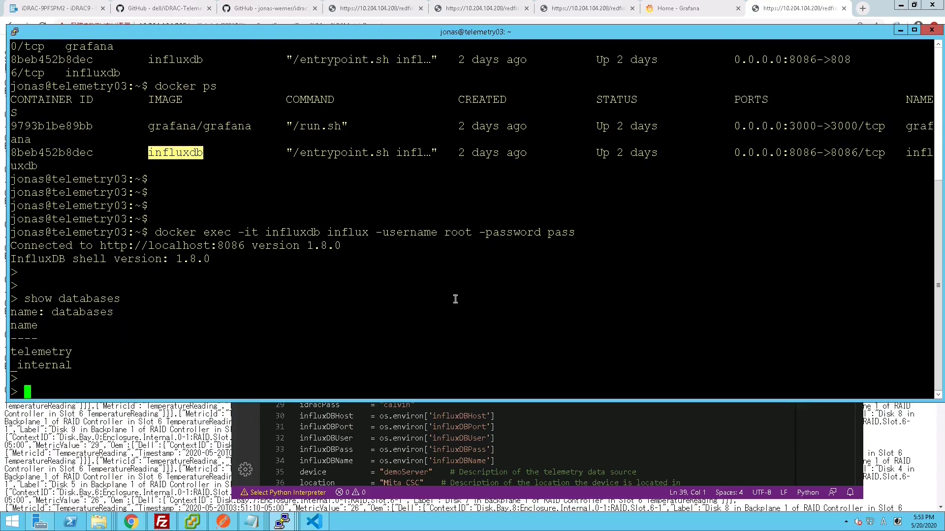
text(use telemetry)
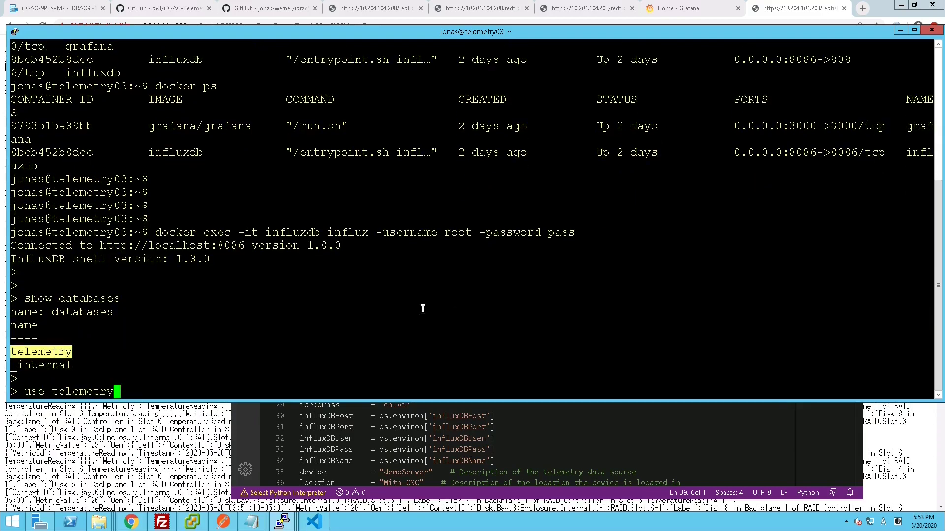
key(Return)
key(Return)
key(Return)
text(show measurements)
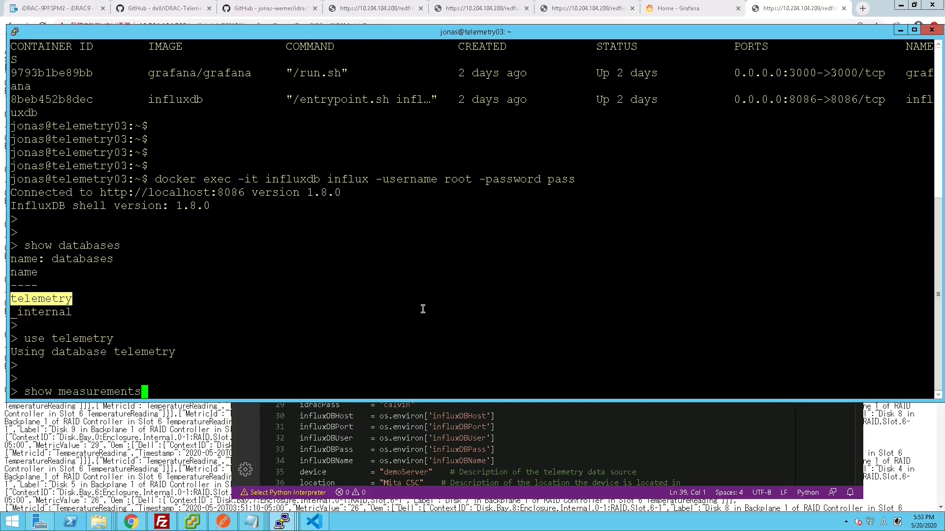
key(Return)
key(Return)
key(Return)
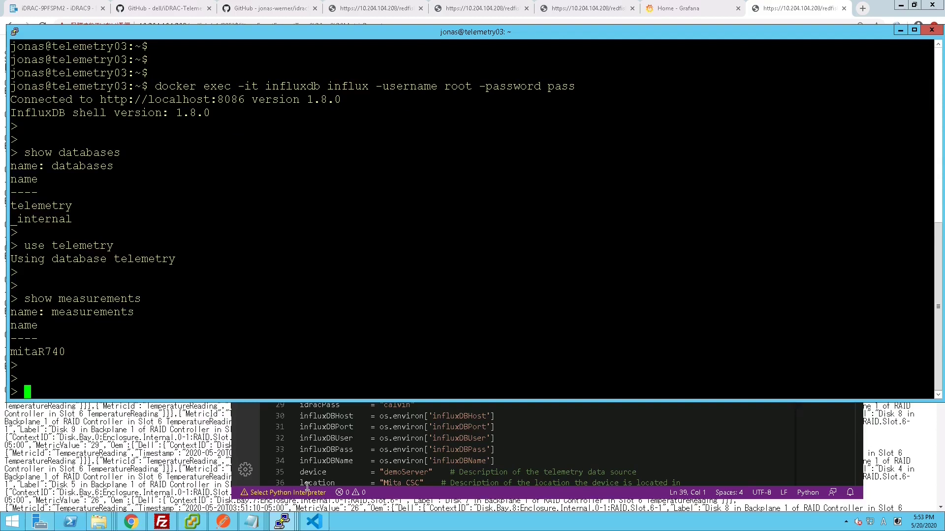
- Arrange the terminal windows and select the demoServer device name in the streaming script
mouse_move(293, 525)
click(565, 472)
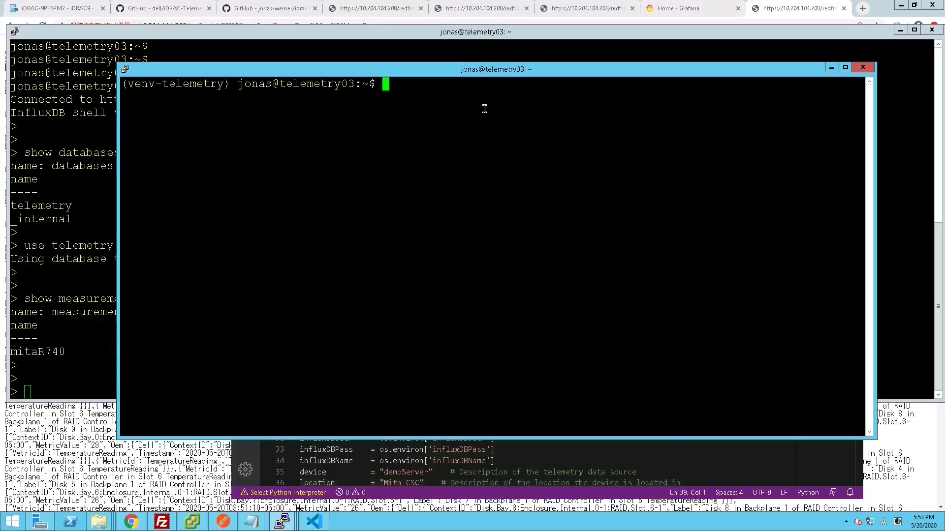
drag(489, 69, 577, 76)
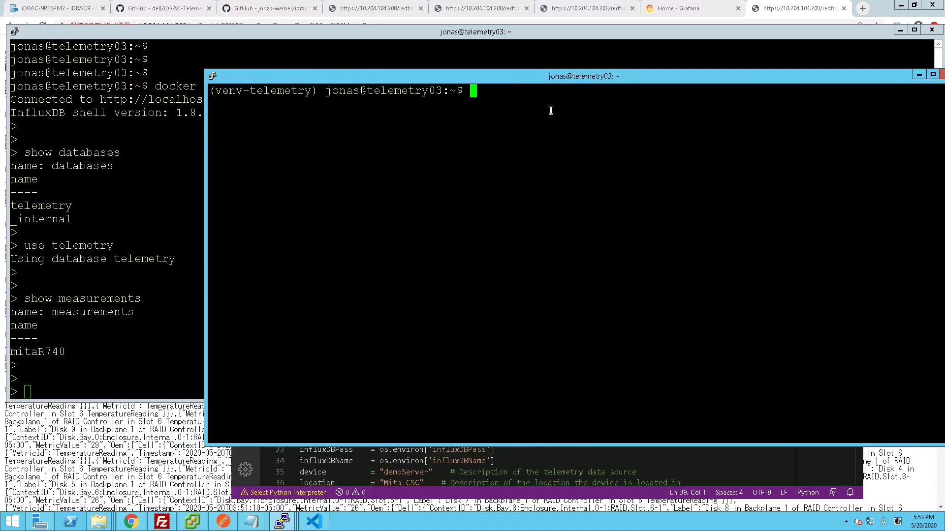
click(555, 458)
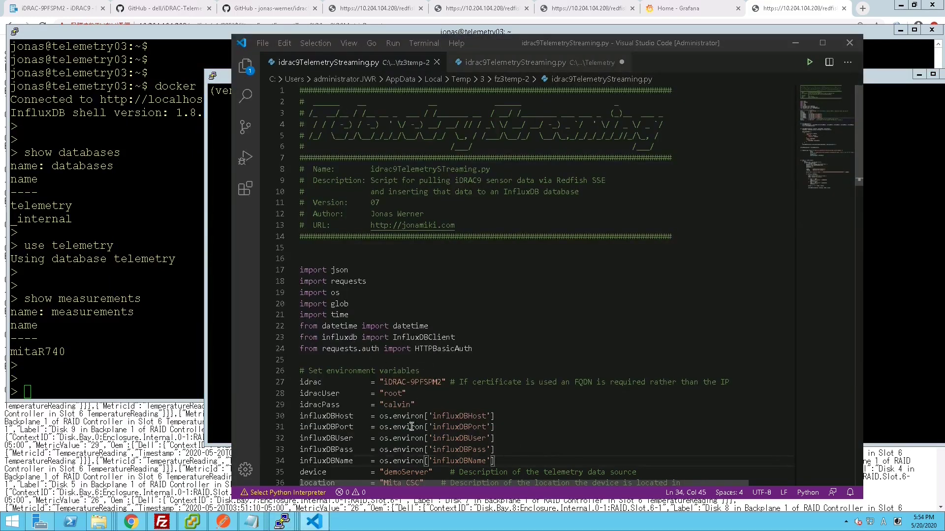
scroll(408, 431, down, 2)
double_click(404, 413)
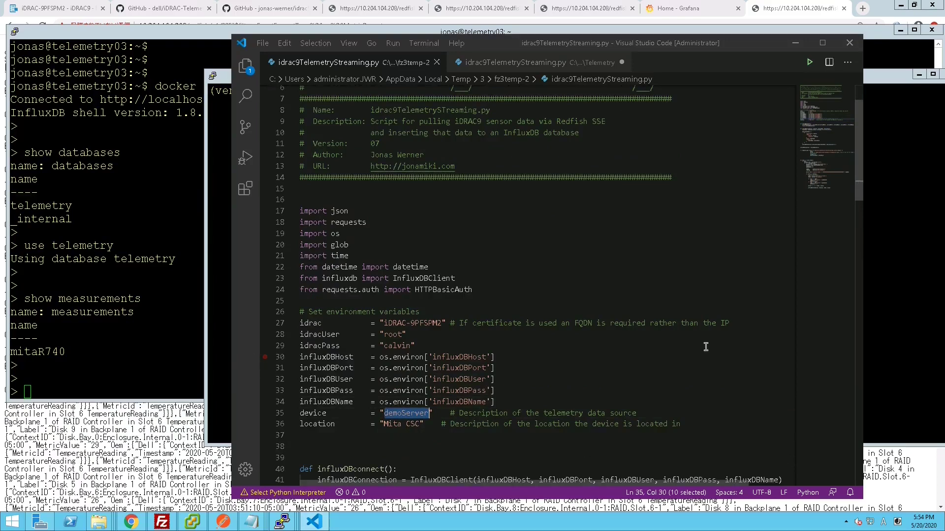
click(876, 189)
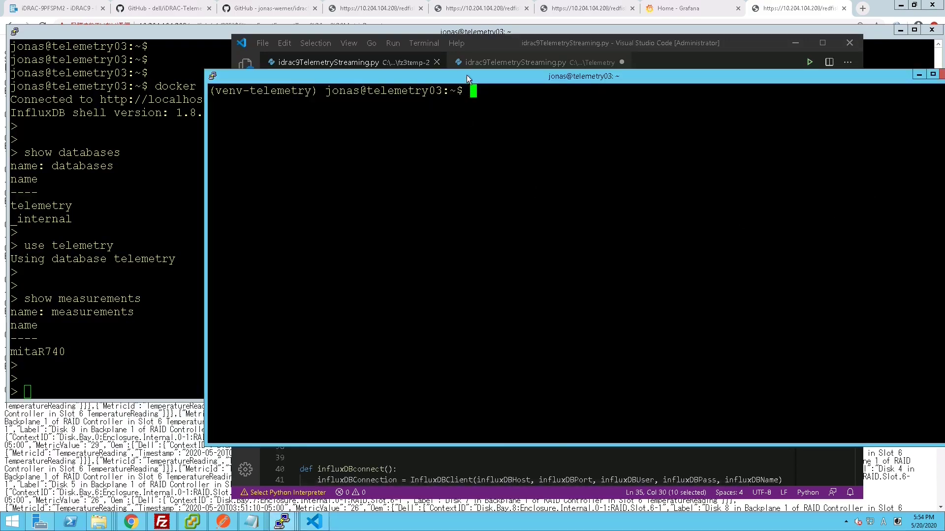
drag(479, 81, 475, 89)
- In the idrac9-telemetry-streaming folder, source ./loadEnvLocal.sh and check env | grep influx
text(cd i)
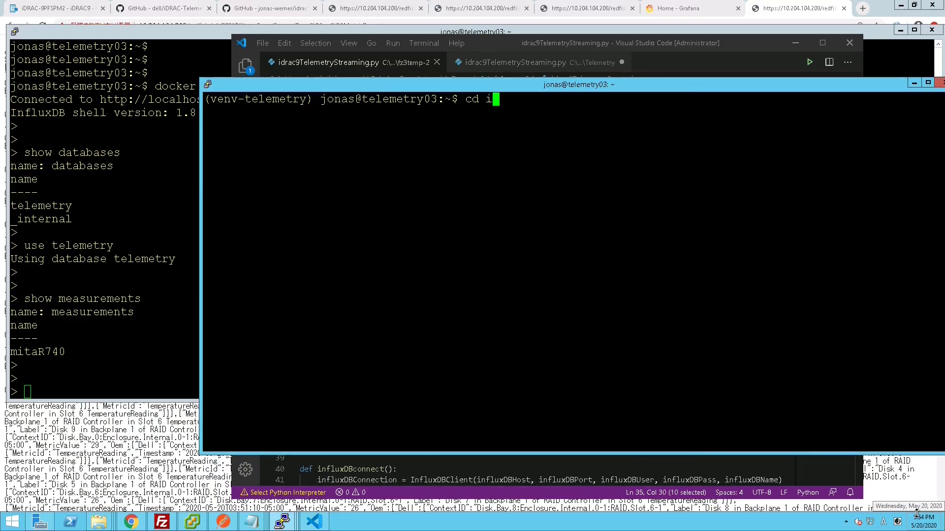
key(Tab)
key(Return)
text(ll)
key(Return)
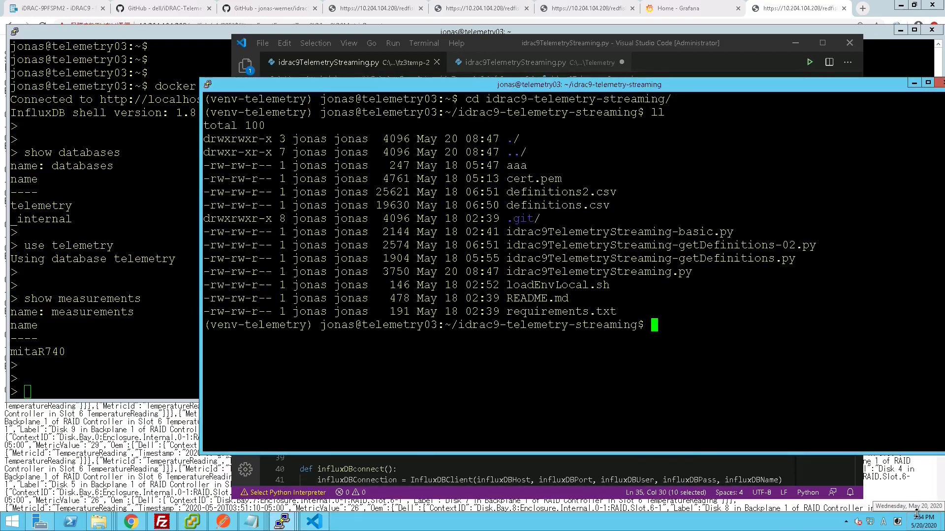
text(. ./l)
key(Tab)
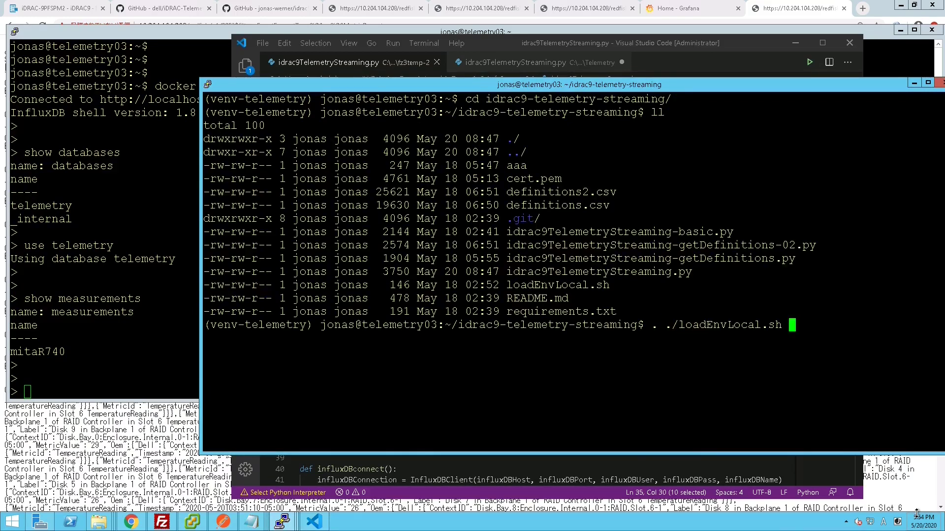
key(Return)
key(Return)
key(Return)
text(env })
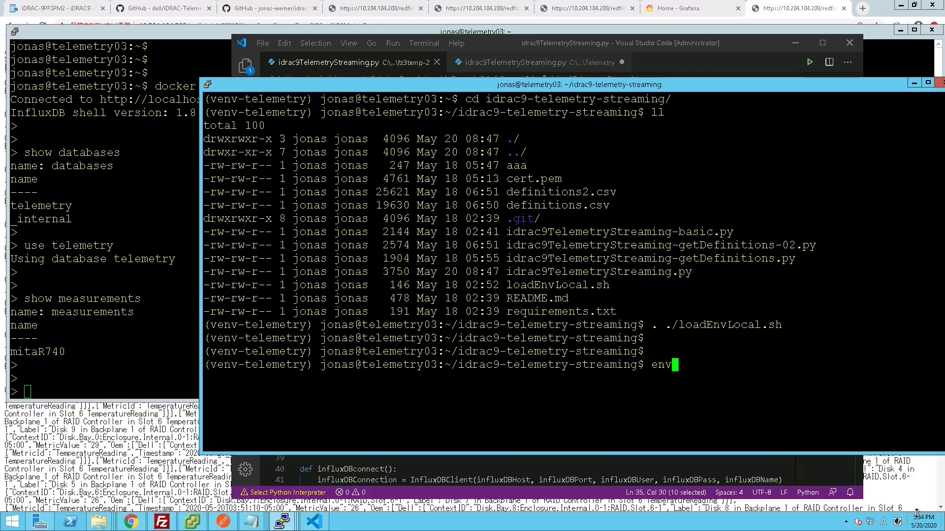
key(BackSpace)
key(BackSpace)
text(| grep influx)
key(Return)
key(Return)
key(Return)
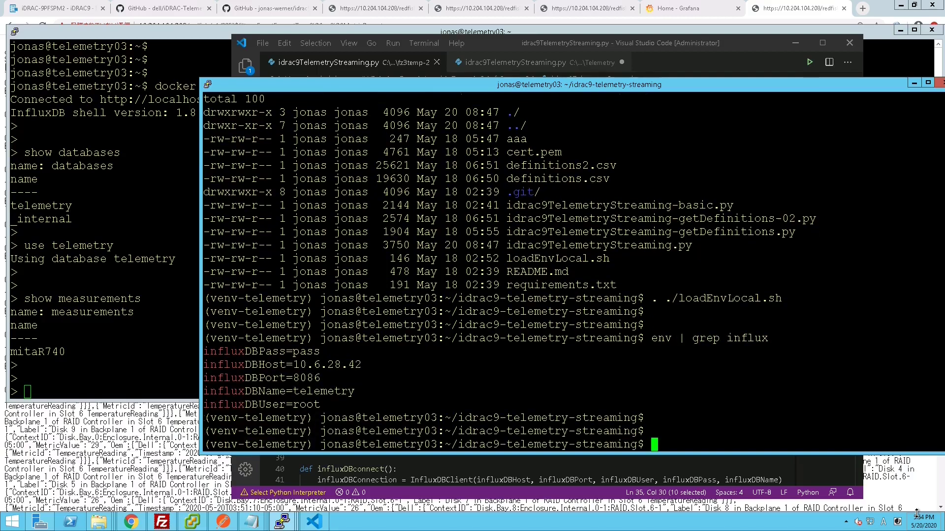
- Run python ./idrac9TelemetryStreaming.py so live disk TemperatureReading values stream in
text(python ./idr)
key(Tab)
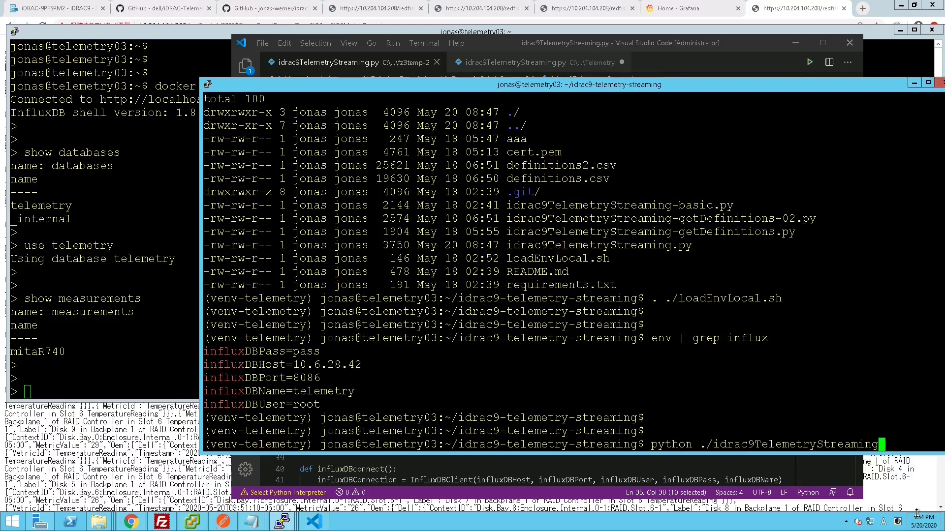
text(.)
key(Tab)
key(Return)
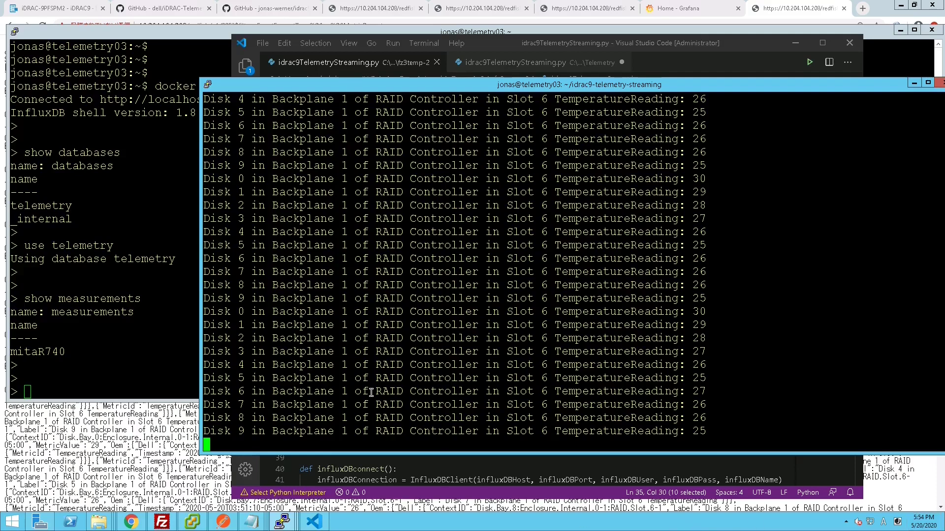
- Rerun show measurements in the influx shell to see the new demoServer measurement
click(159, 367)
key(Up)
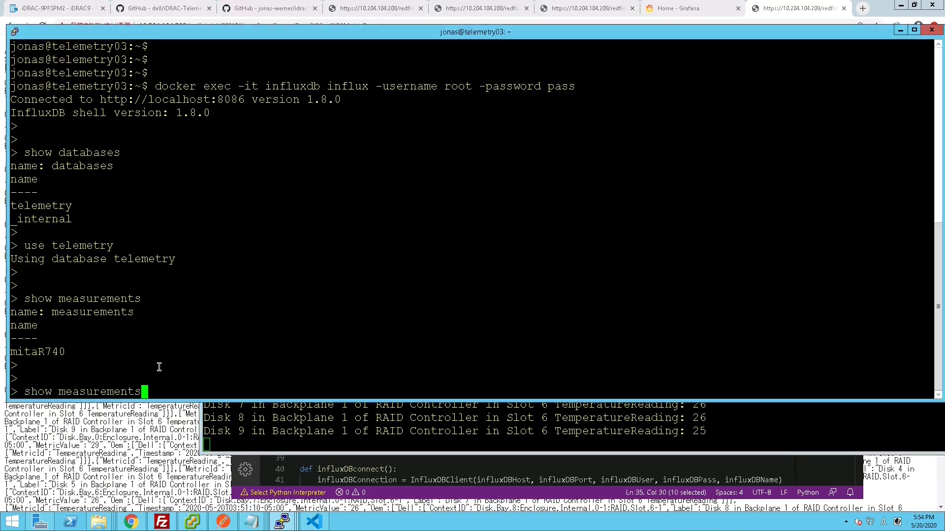
key(Return)
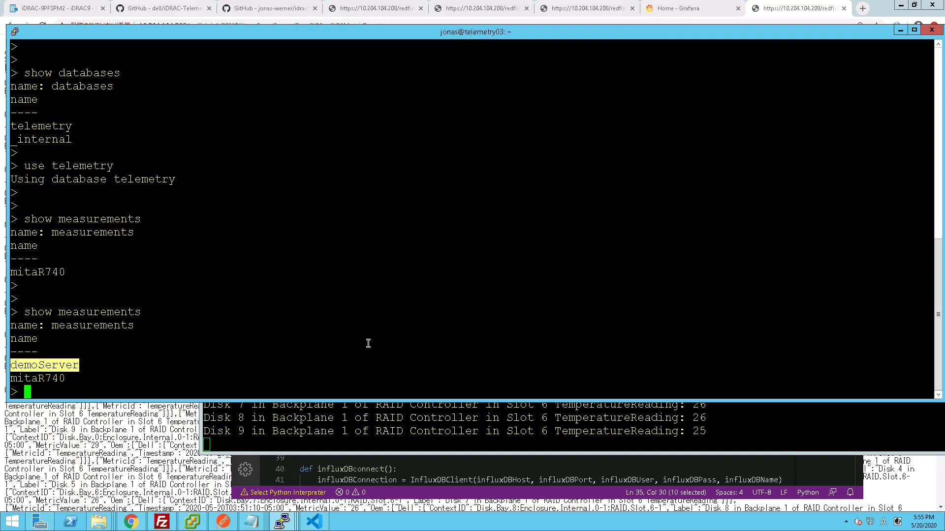
key(Return)
key(Return)
- Run show field keys from demoServer and scroll through the CPU, disk, fan, PSU and power keys
key(Up)
key(Up)
key(Up)
key(Up)
key(Up)
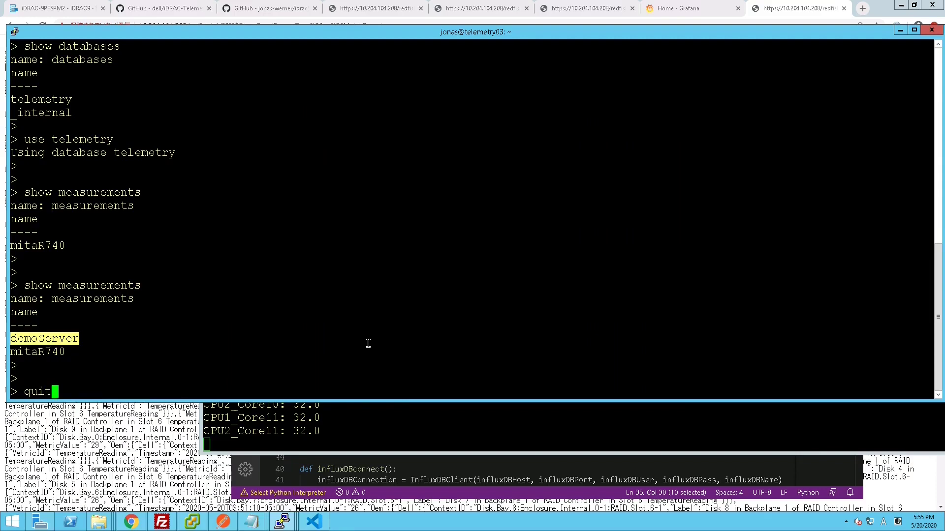
key(Up)
key(BackSpace)
key(BackSpace)
key(BackSpace)
key(BackSpace)
key(BackSpace)
key(BackSpace)
key(BackSpace)
key(BackSpace)
right_click(368, 343)
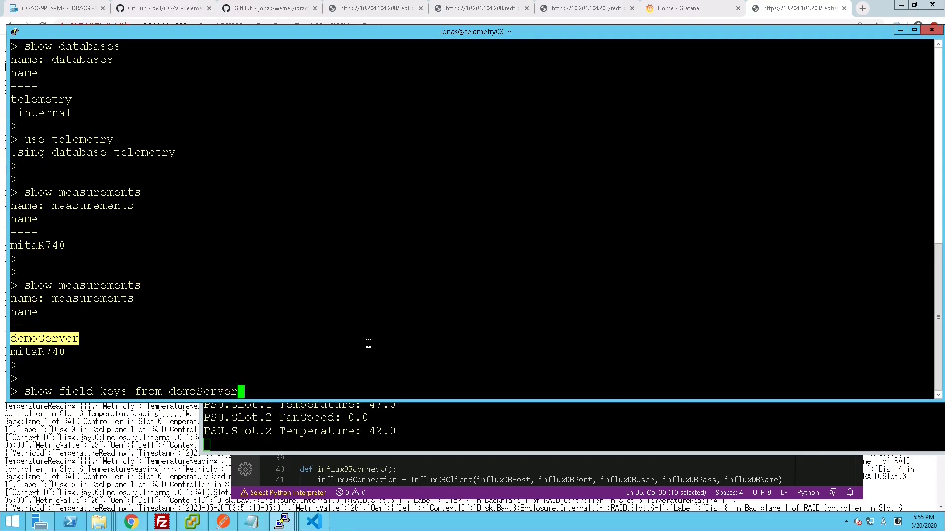
key(Return)
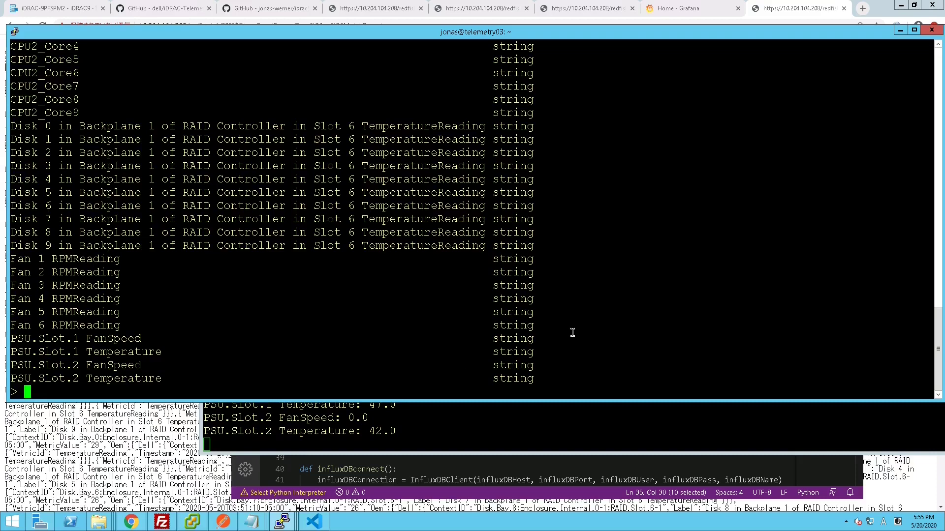
scroll(573, 333, up, 9)
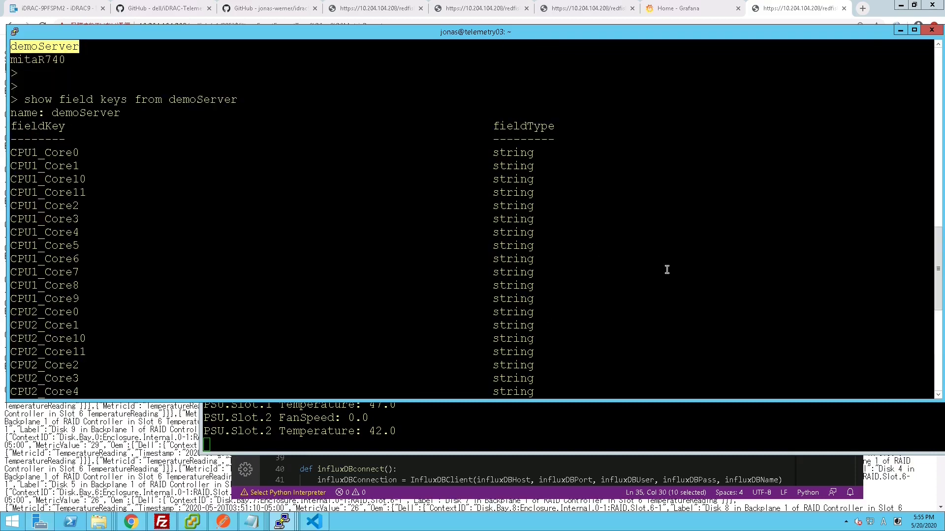
scroll(666, 268, down, 9)
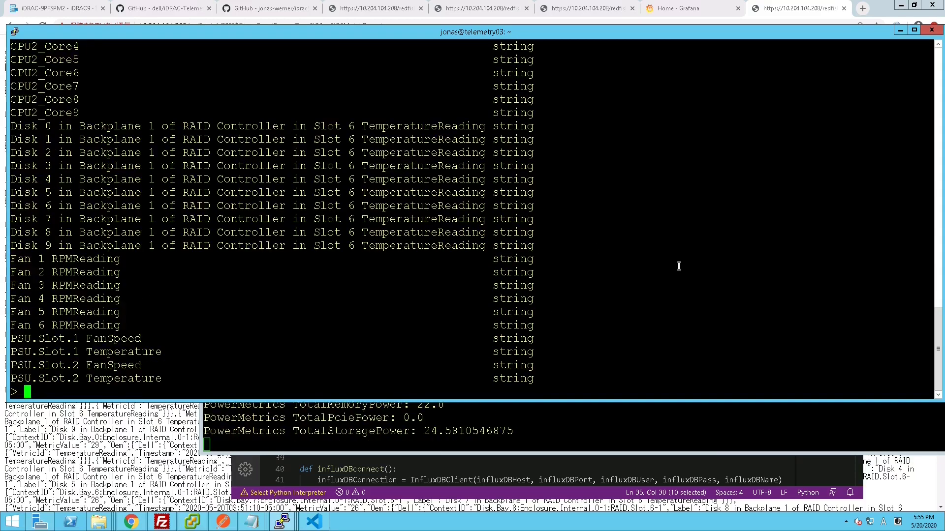
- Rerun the demoServer field keys query and highlight the PowerMetrics field key rows
key(Return)
key(Return)
key(Up)
key(Return)
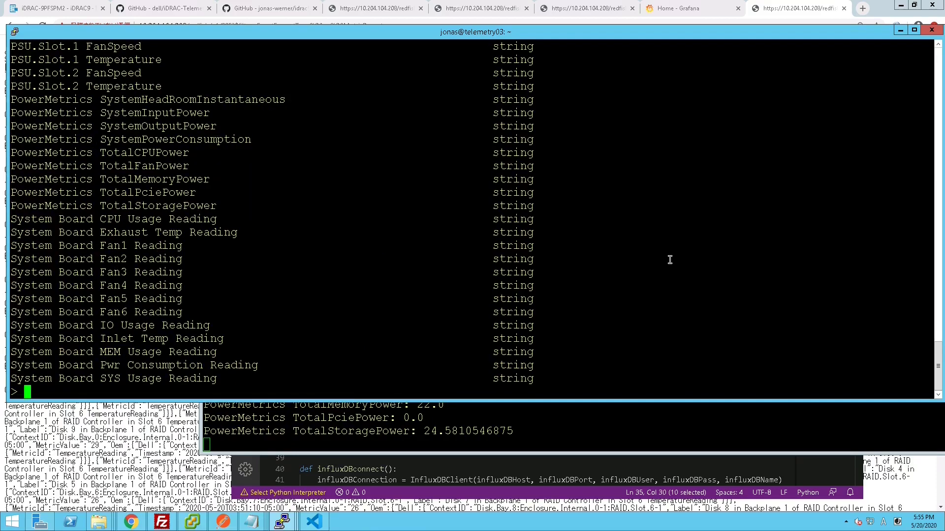
drag(12, 139, 81, 299)
click(708, 219)
- Quit the influx shell, run docker ps, and highlight the grafana/grafana image on port 3000
key(Return)
key(Return)
text(quit)
key(Return)
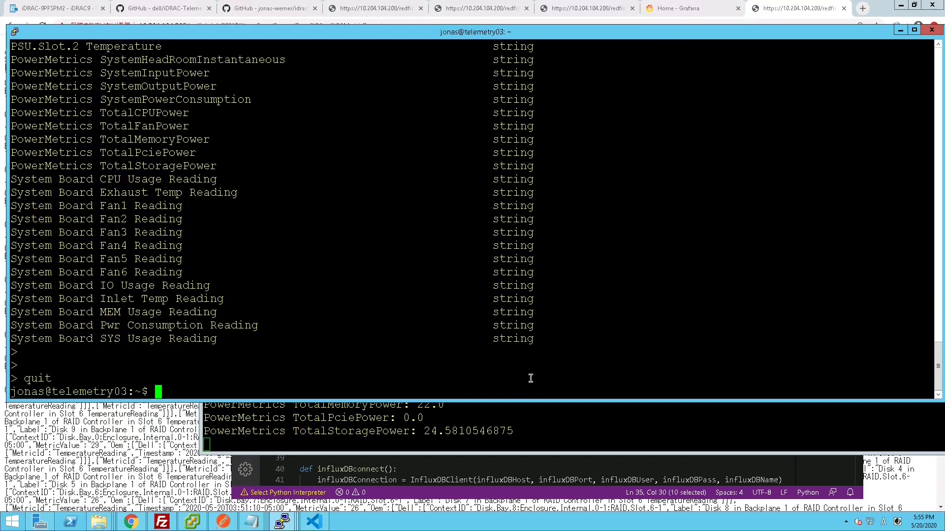
key(Return)
text(docker ps)
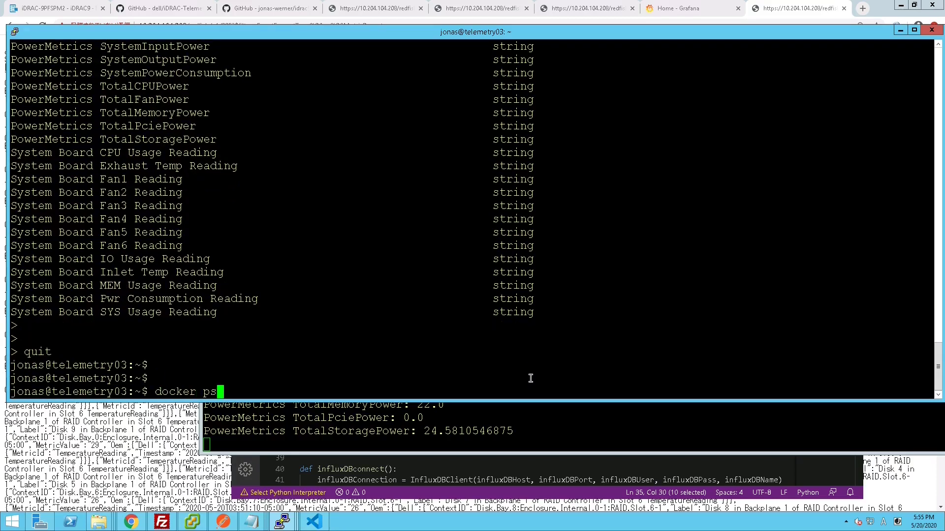
key(Return)
double_click(200, 341)
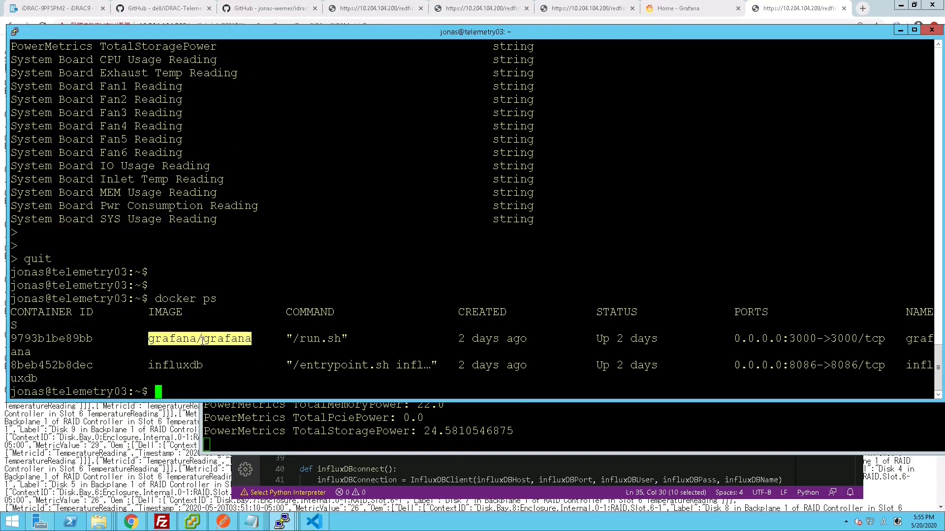
drag(788, 339, 816, 340)
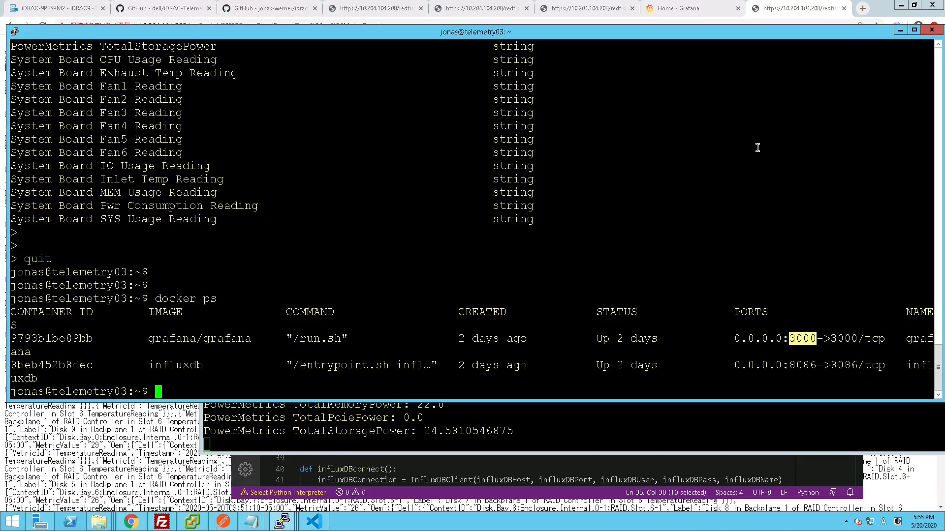
click(706, 6)
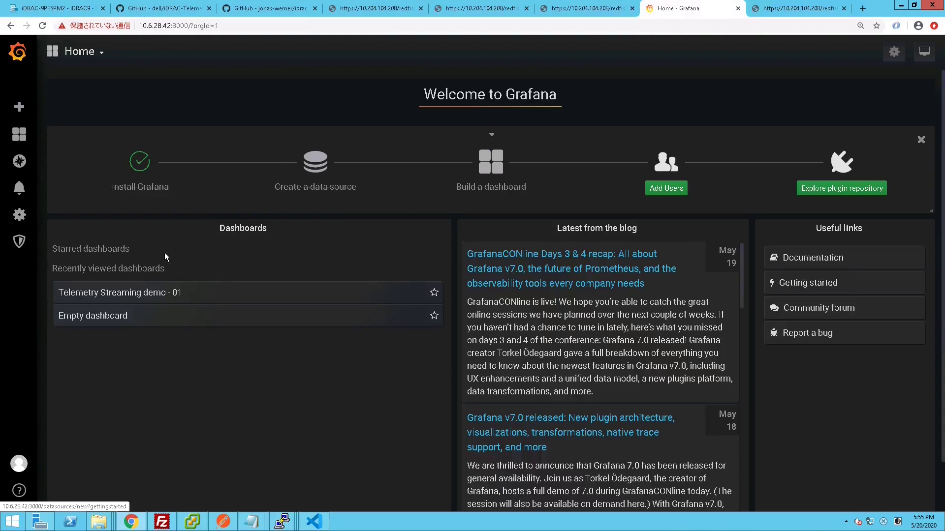
mouse_move(20, 133)
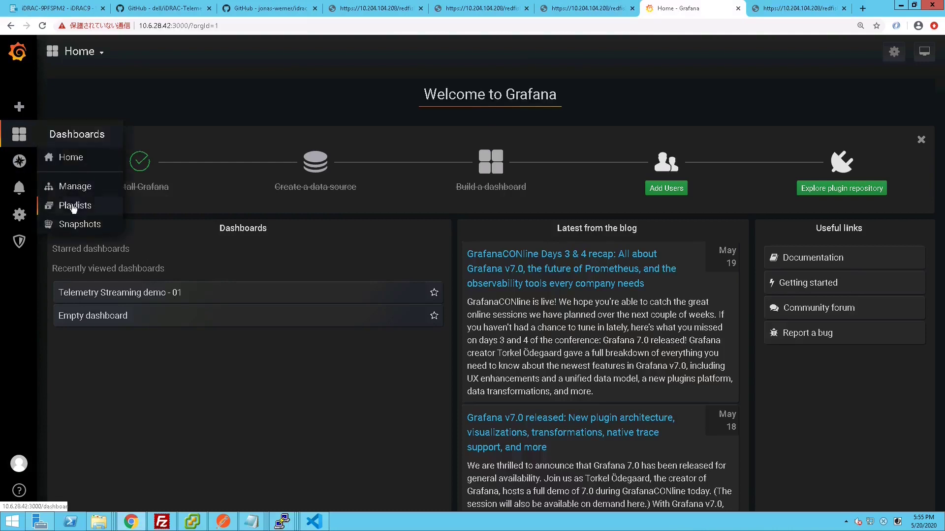
mouse_move(19, 215)
click(68, 239)
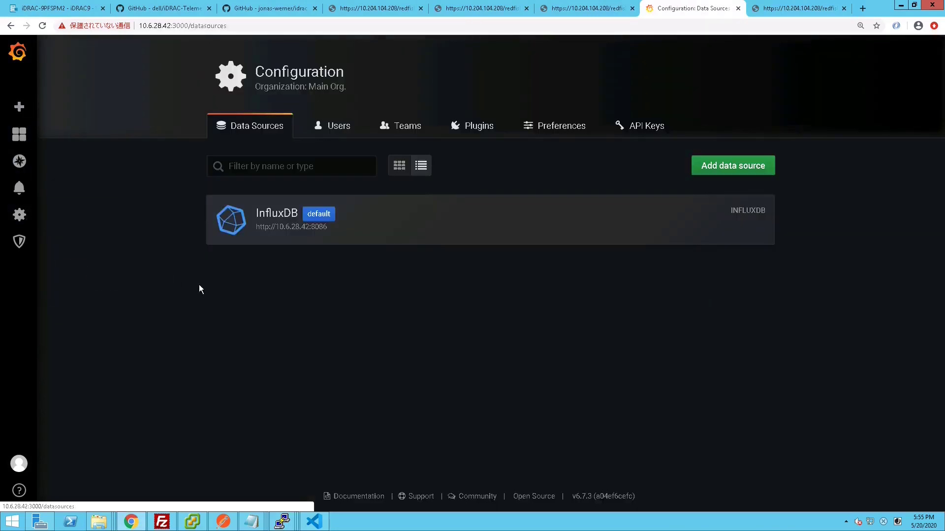
click(261, 219)
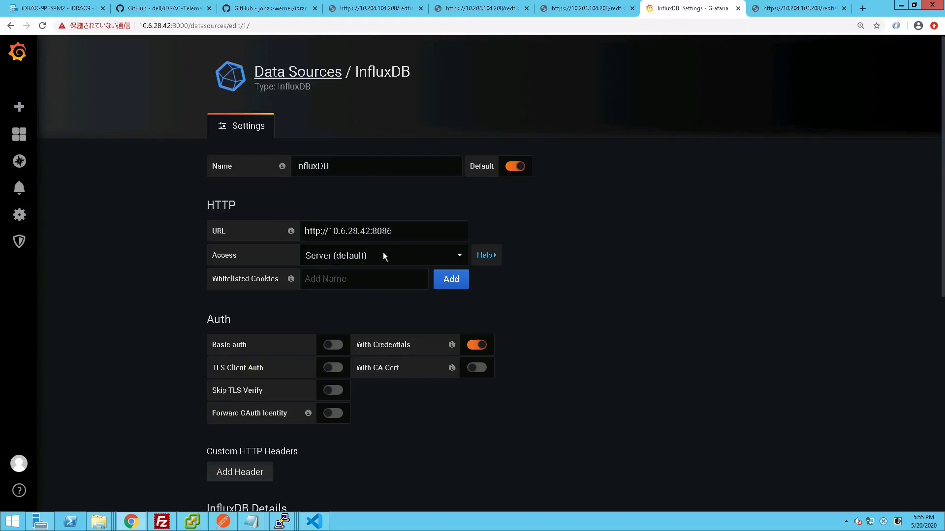
click(436, 236)
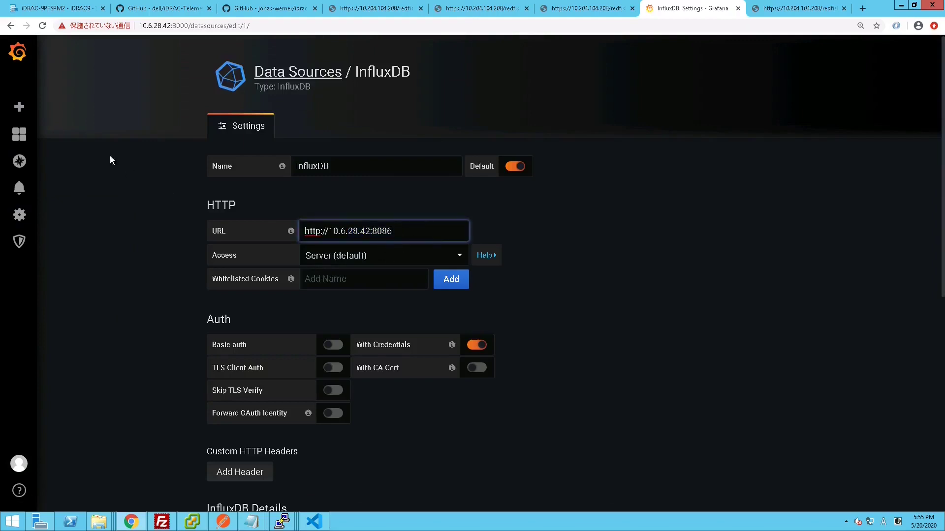
mouse_move(19, 133)
click(67, 157)
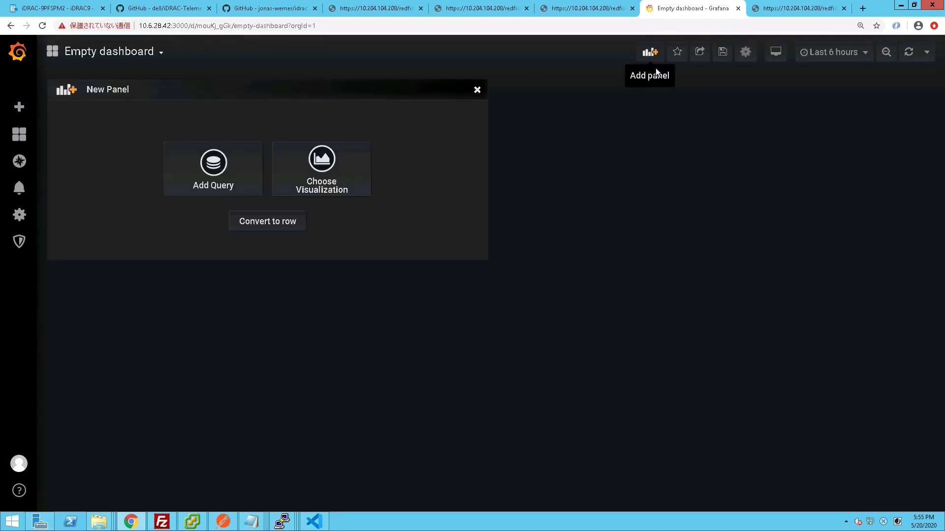
- Build the panel query FROM demoServer with WHERE location = Mita CSC
click(234, 187)
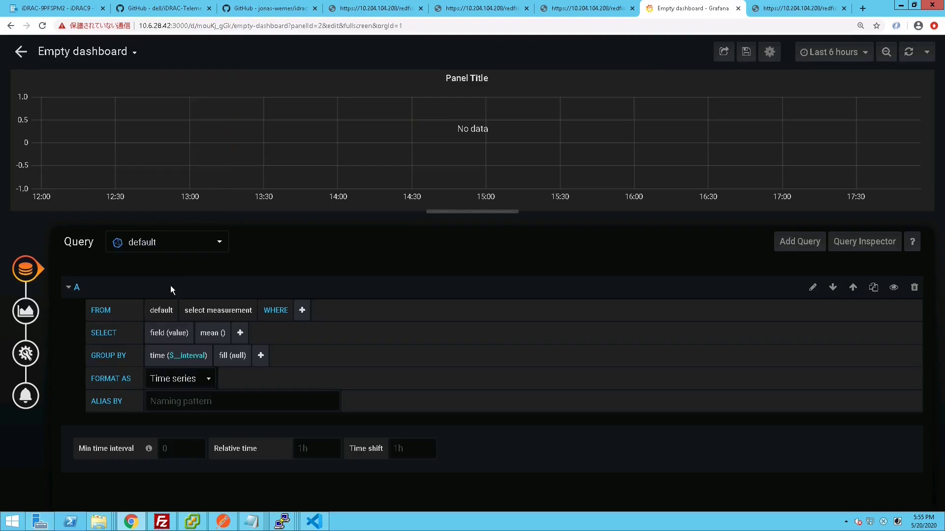
click(193, 319)
click(490, 304)
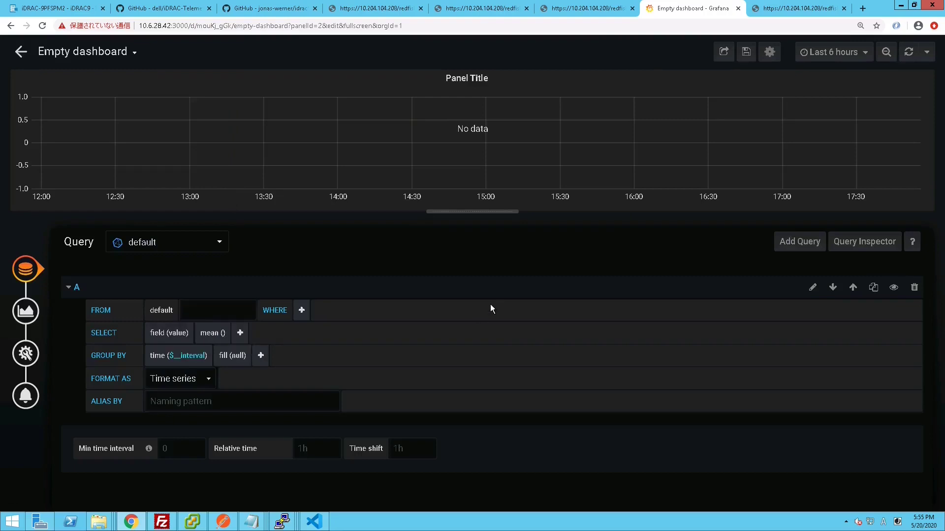
key(ctrl+plus)
key(ctrl+plus)
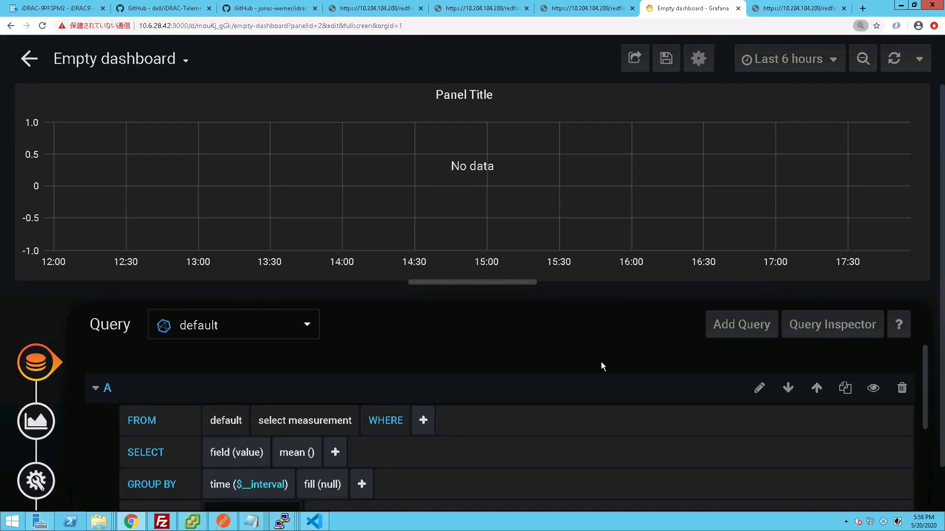
scroll(604, 367, down, 2)
scroll(548, 402, up, 2)
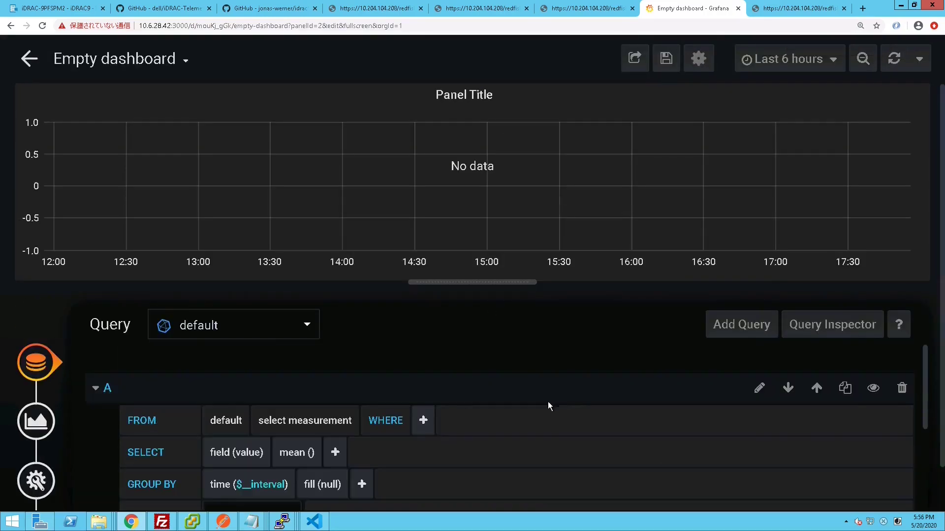
click(306, 428)
click(309, 450)
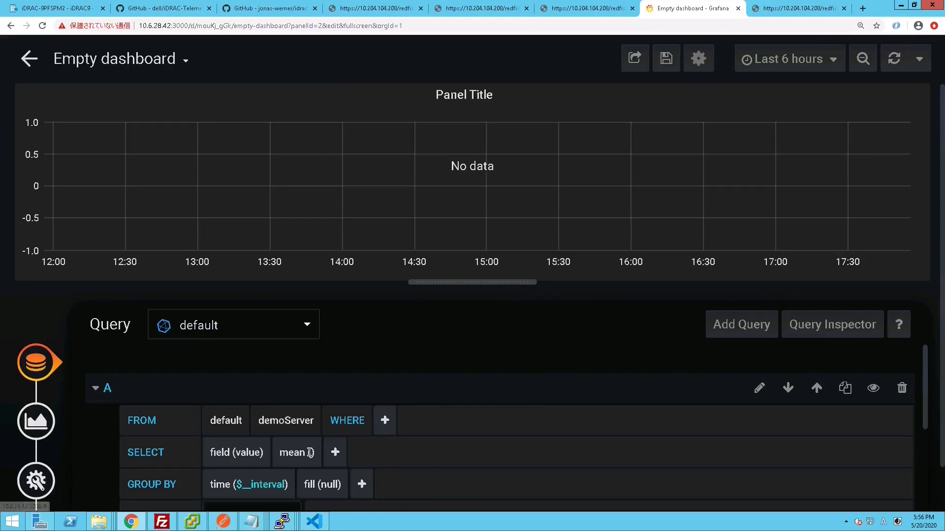
click(384, 420)
click(402, 471)
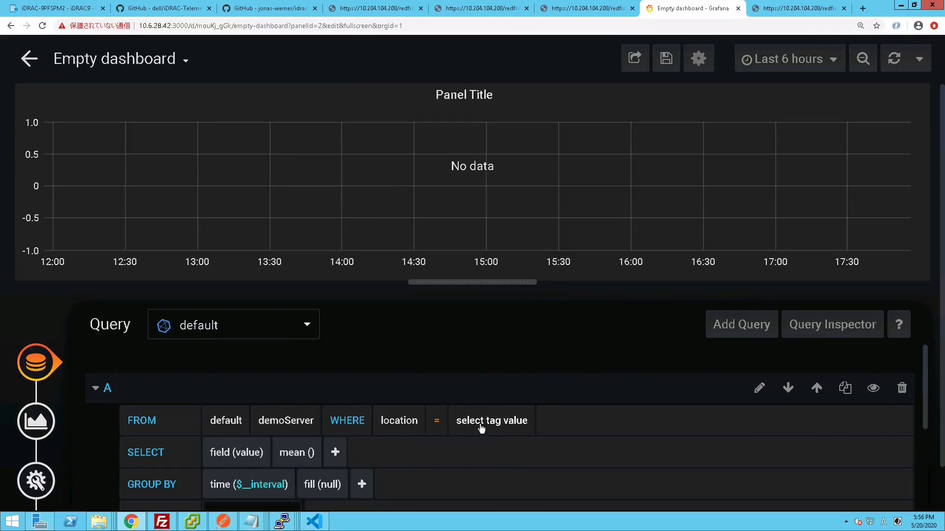
click(481, 426)
click(487, 449)
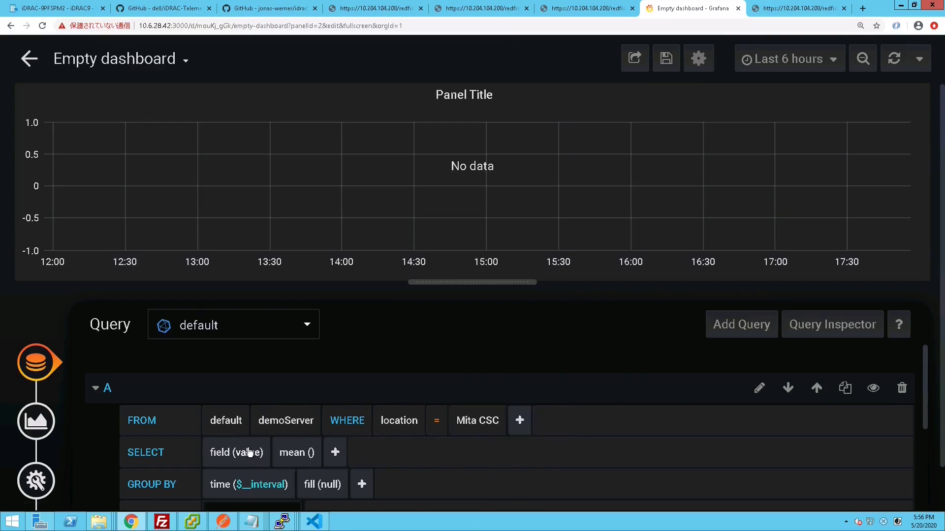
- Replace mean() with the CPU1_Core0 field and a distinct() aggregation
click(293, 452)
click(304, 470)
click(265, 463)
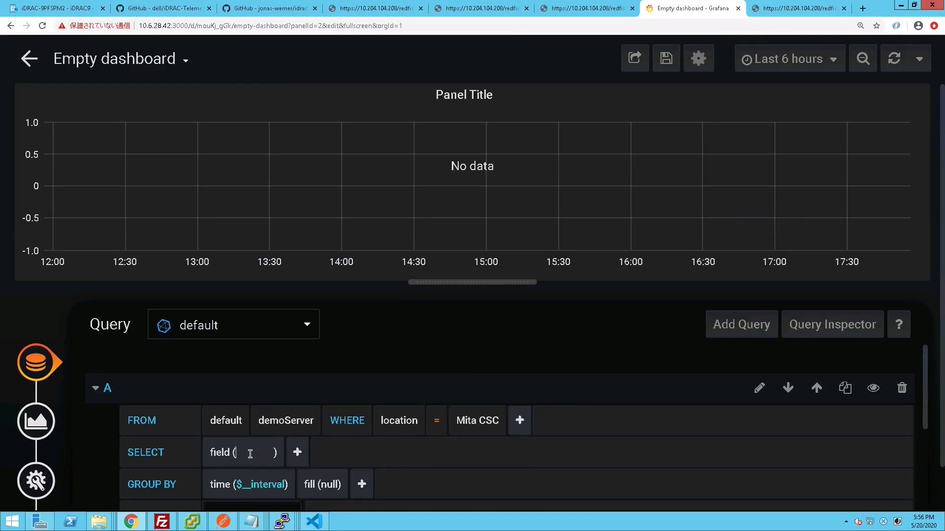
scroll(758, 457, down, 1)
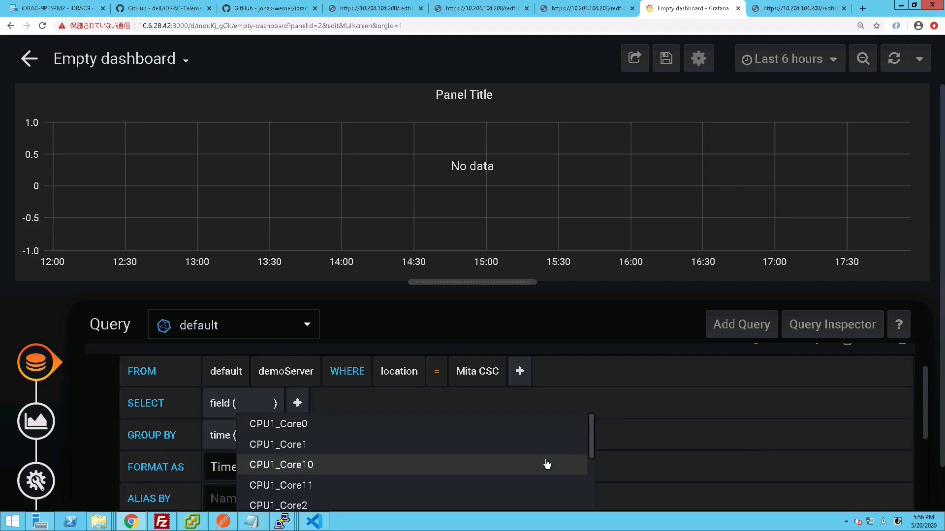
scroll(544, 464, down, 8)
scroll(545, 466, down, 10)
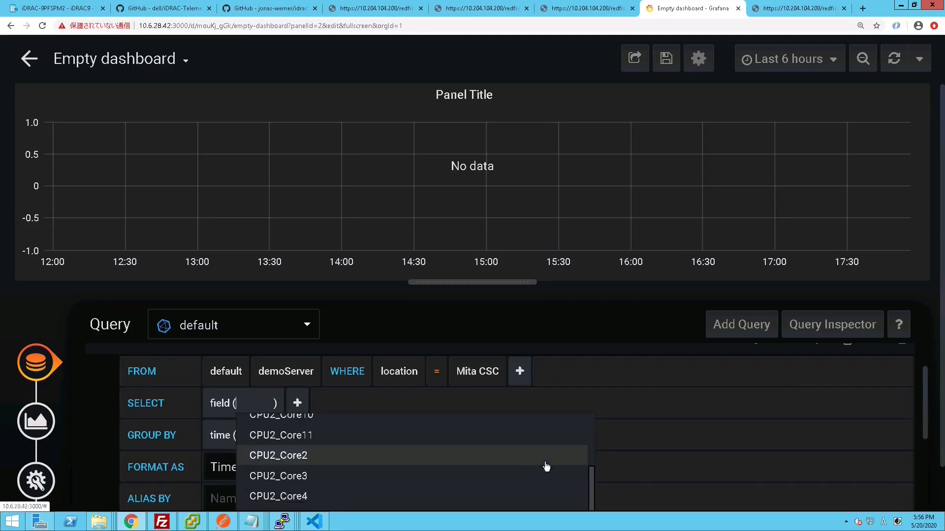
scroll(546, 468, down, 10)
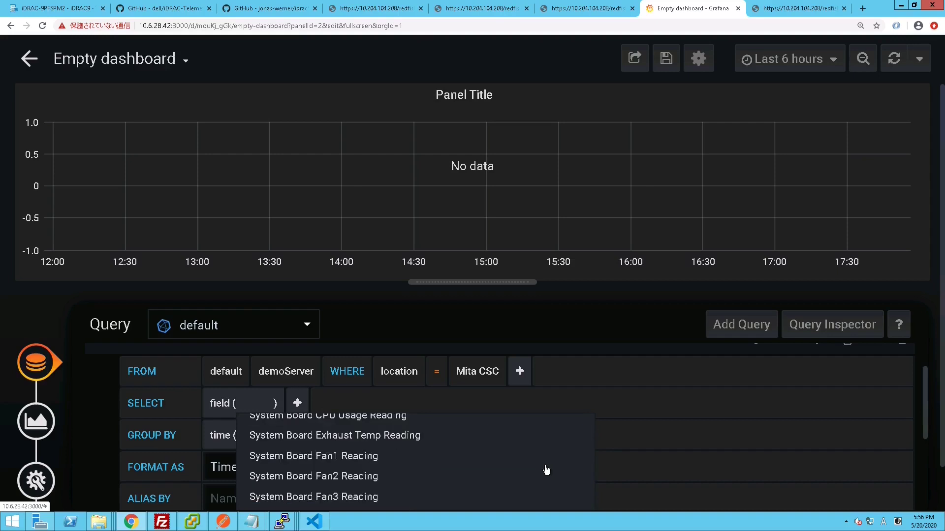
scroll(545, 469, up, 20)
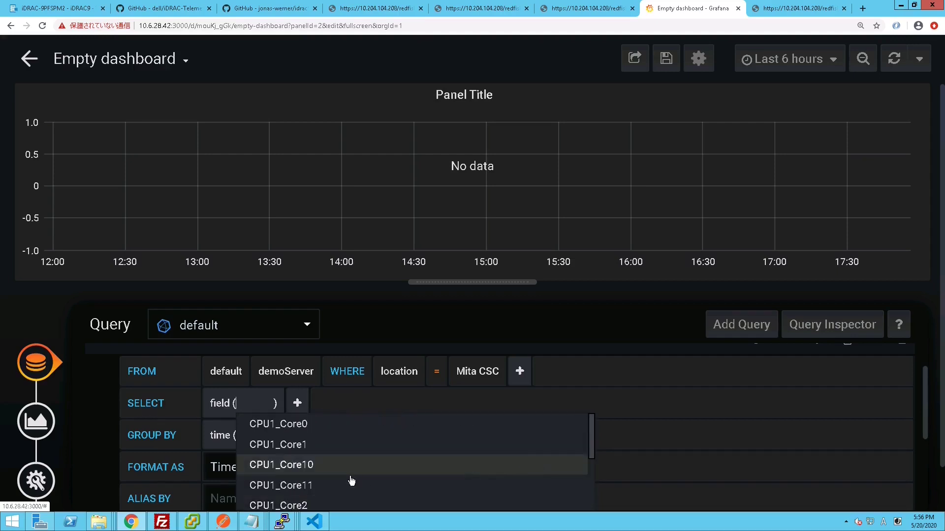
click(315, 424)
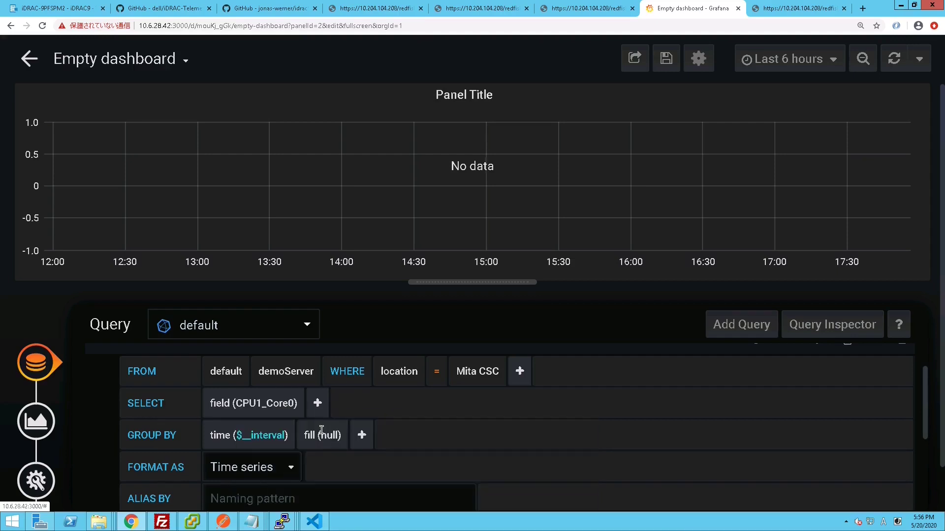
click(317, 404)
mouse_move(353, 434)
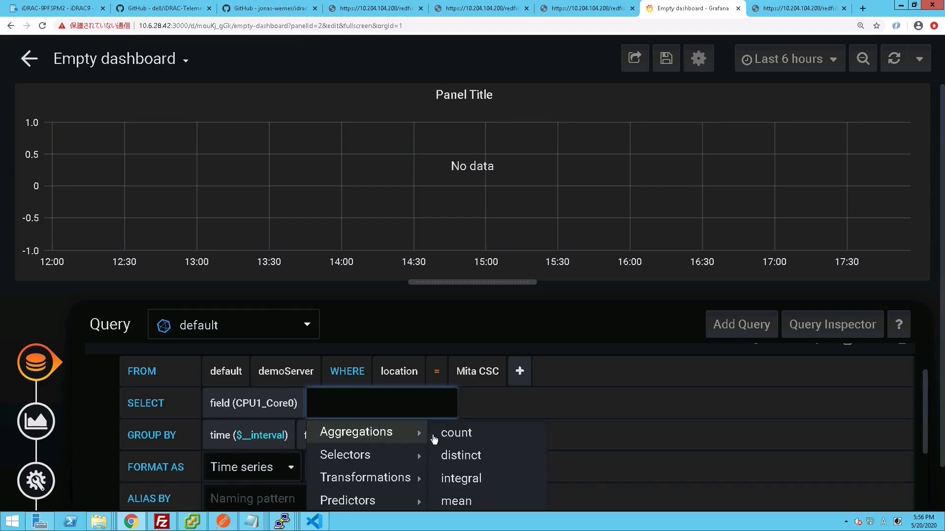
click(451, 454)
mouse_move(882, 181)
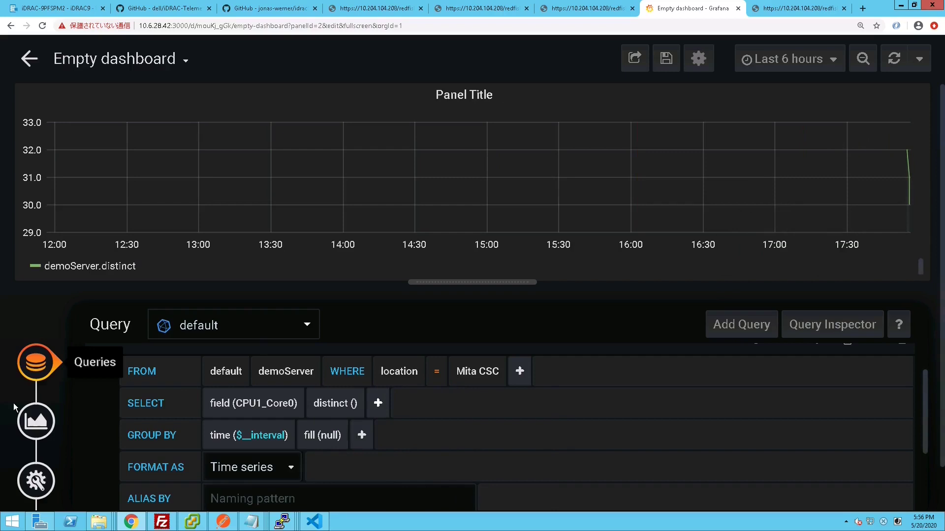
click(36, 421)
- Make the panel a Gauge showing the Last value in Celsius (°C)
click(231, 325)
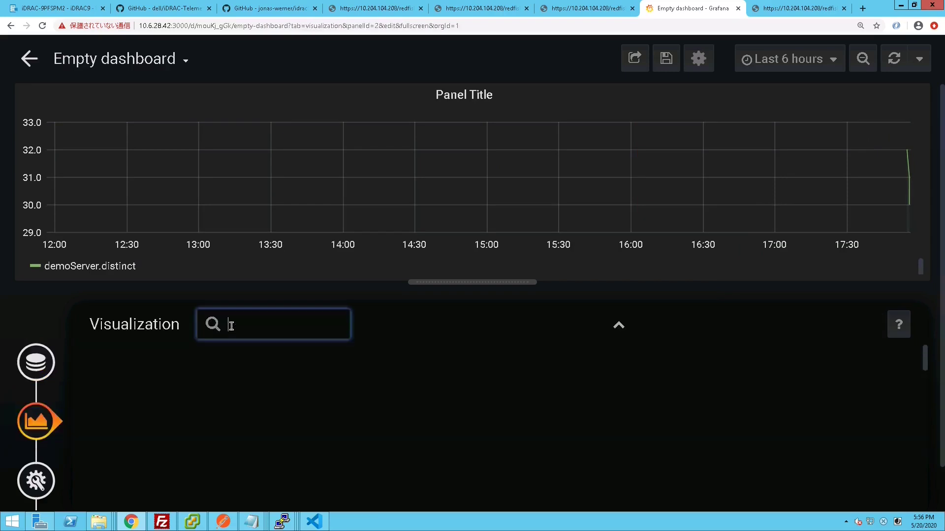
click(387, 394)
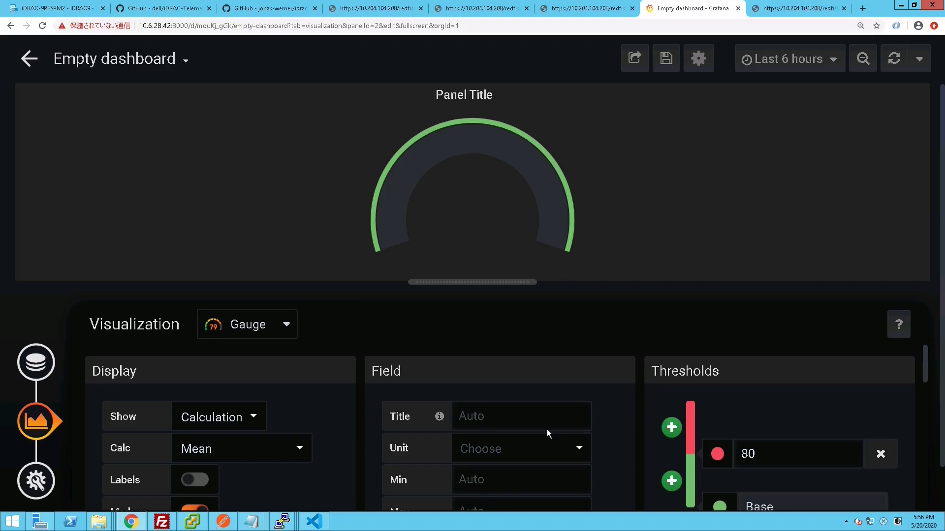
click(264, 442)
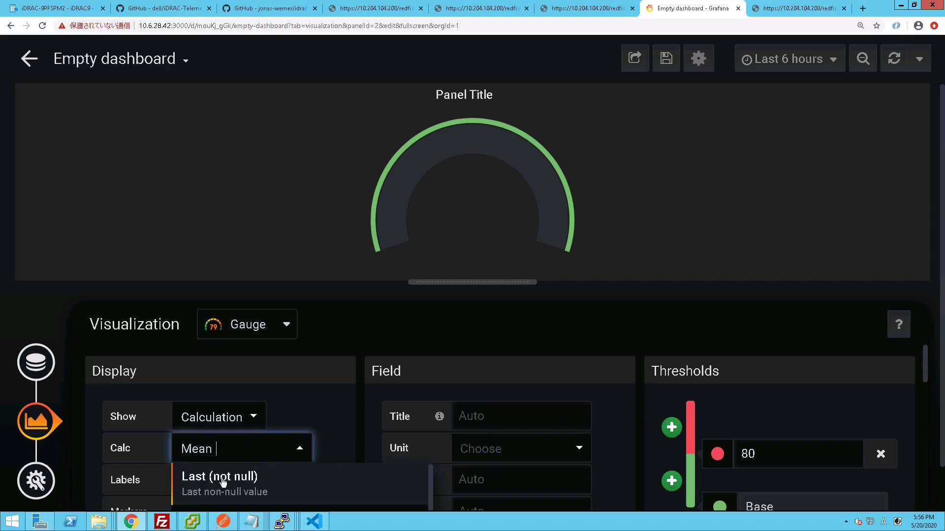
click(275, 469)
click(512, 448)
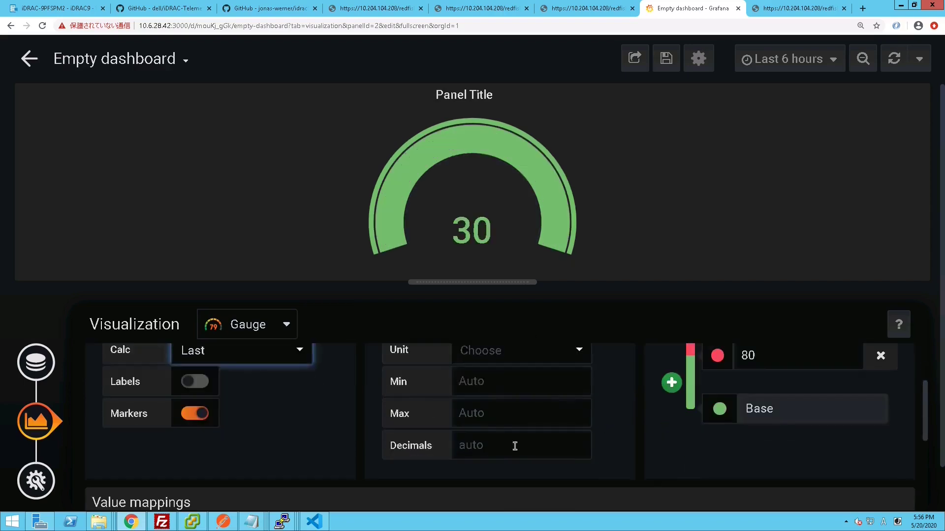
scroll(521, 467, down, 8)
click(521, 497)
- Set gauge Min 10 and Max 100, with thresholds 80, 90 and a green 15
click(521, 451)
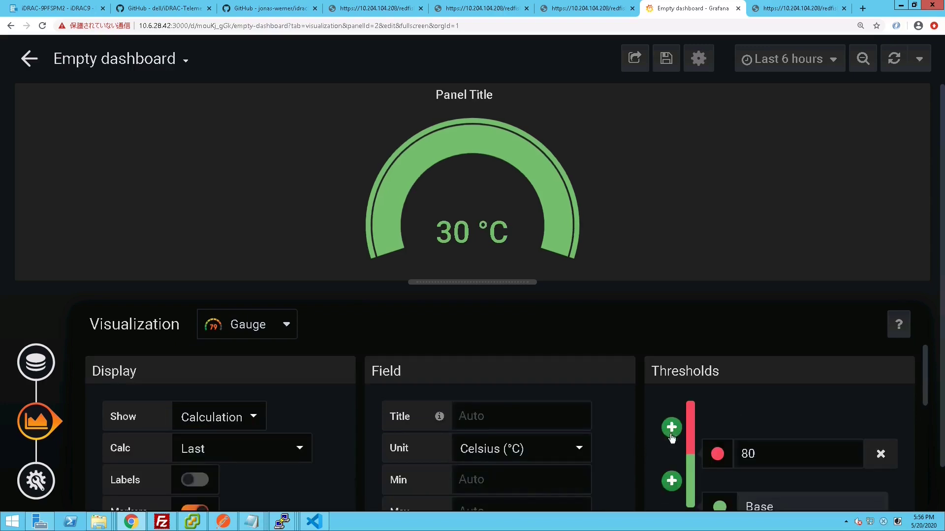
click(670, 422)
click(495, 393)
text(10)
key(Tab)
text(100)
key(Tab)
key(Tab)
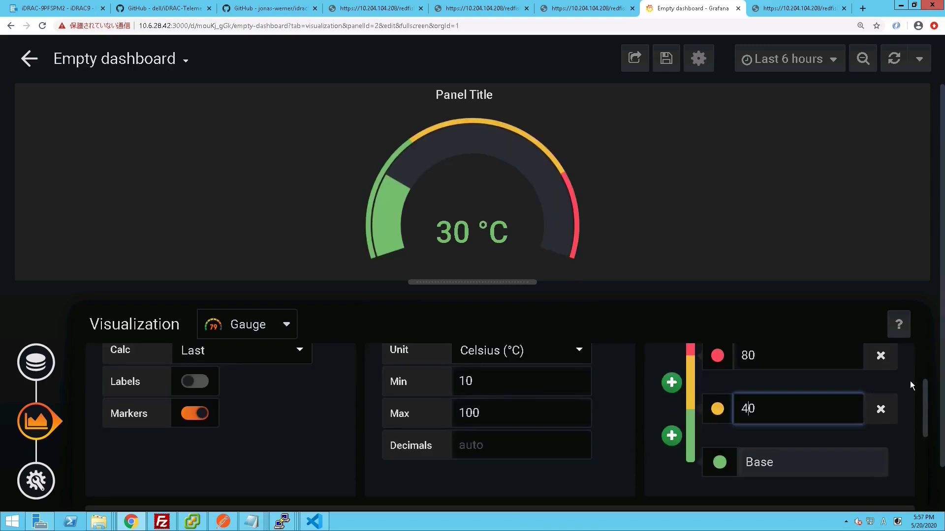
text(80)
key(Tab)
text(90)
key(shift+Tab)
click(671, 435)
text(5)
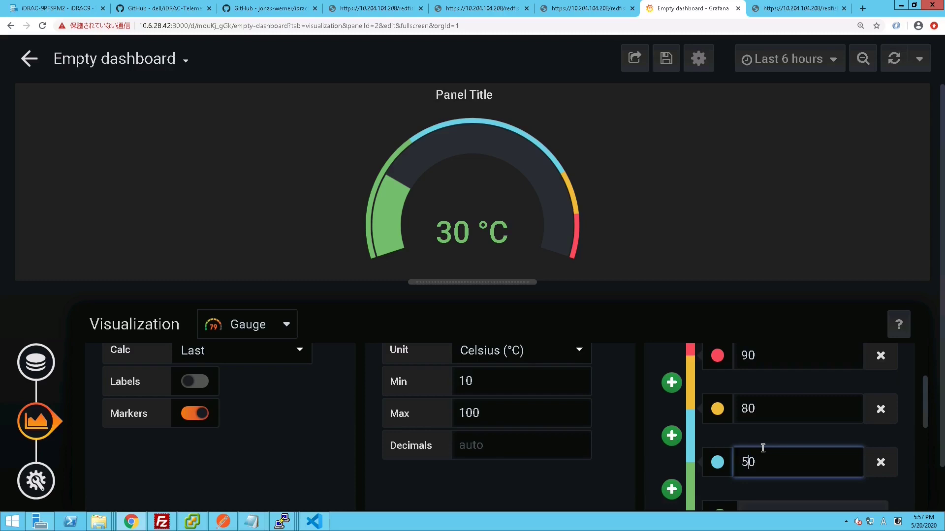
click(717, 462)
click(607, 299)
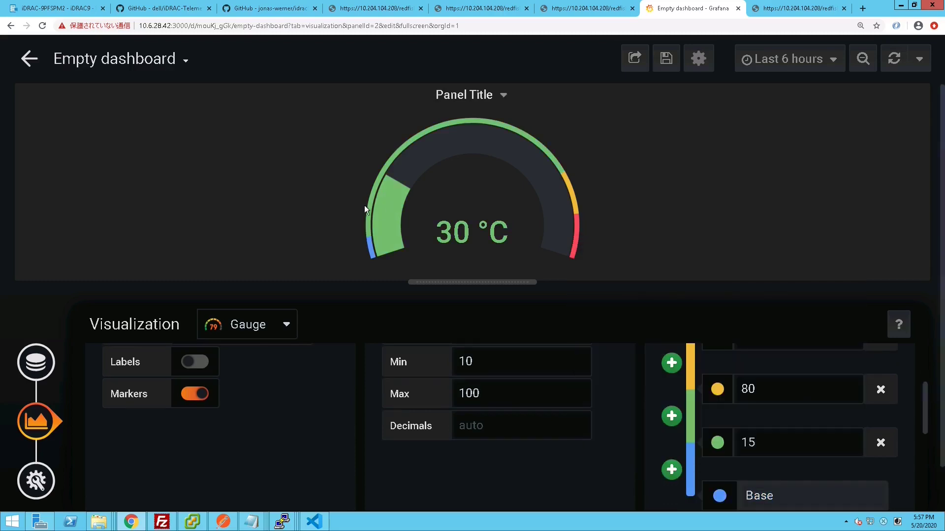
- Title the gauge panel 'CPU0_Core0 Temp' and return to the dashboard
click(36, 481)
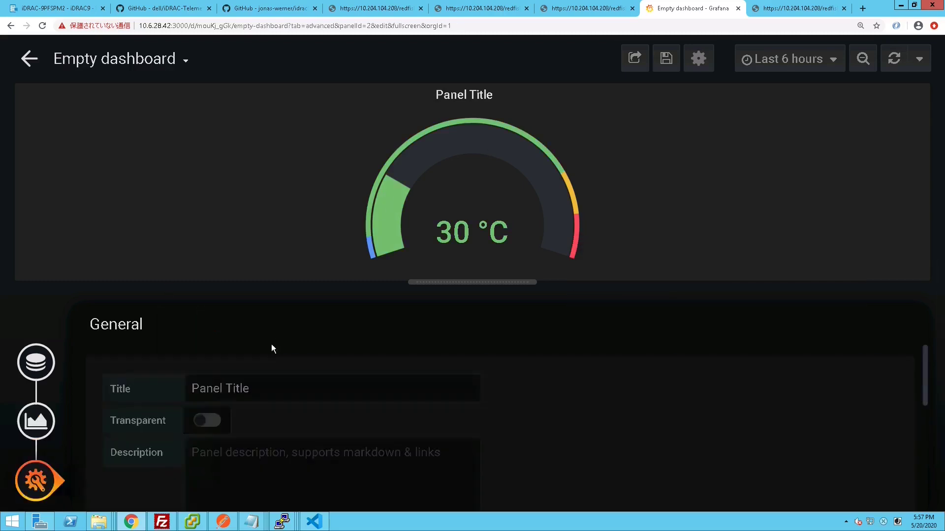
triple_click(252, 383)
text(CP)
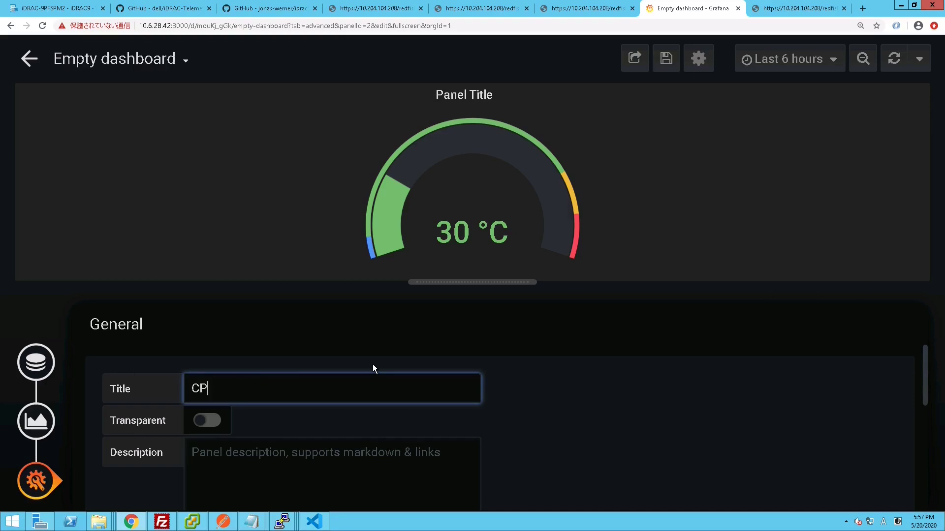
text(U0_Core0 Temp)
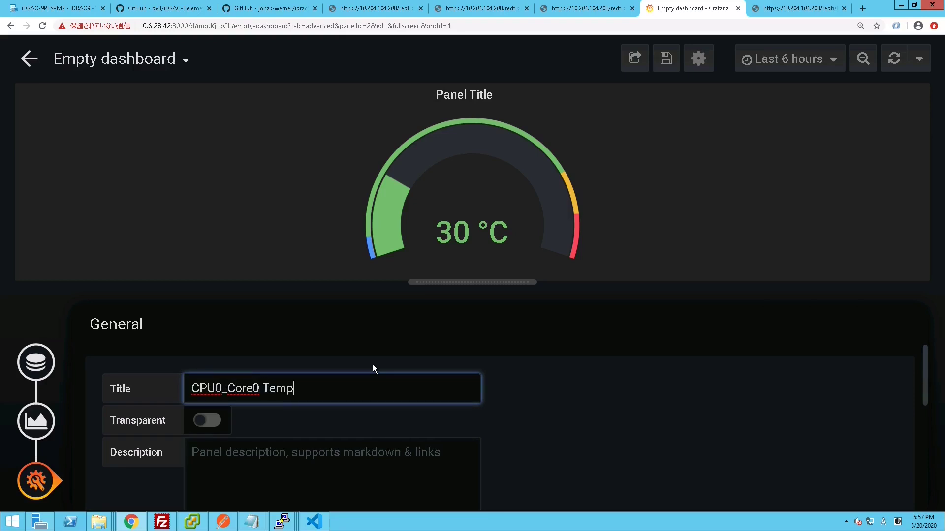
click(241, 241)
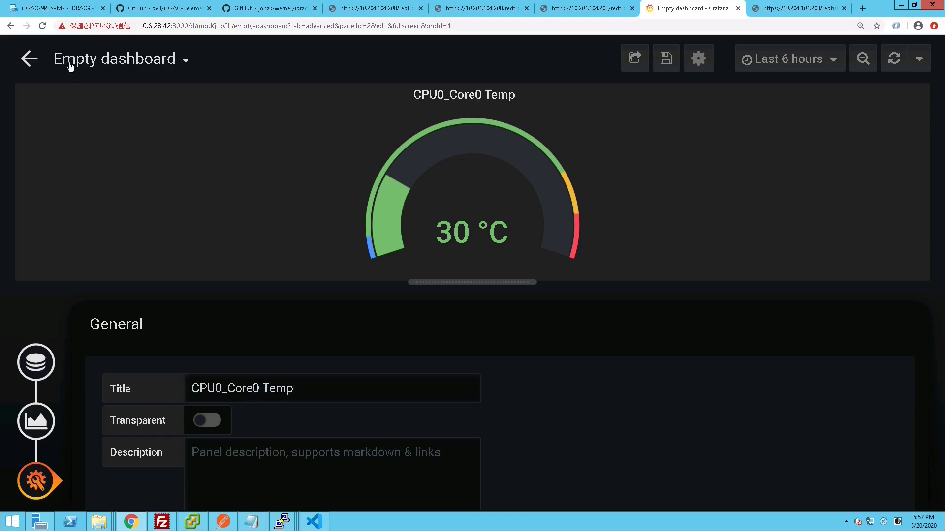
key(Escape)
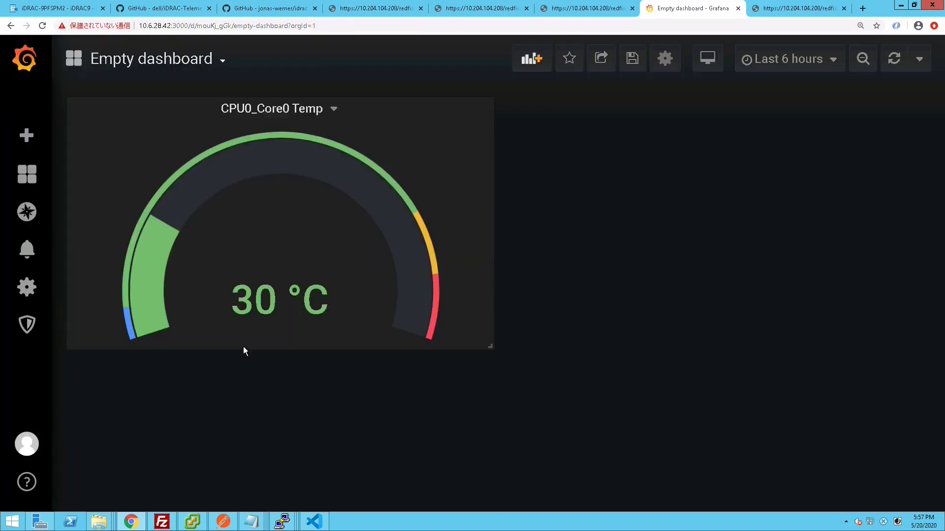
- Shrink the gauge panel, then go to the Home page and discard unsaved changes
drag(492, 349, 296, 229)
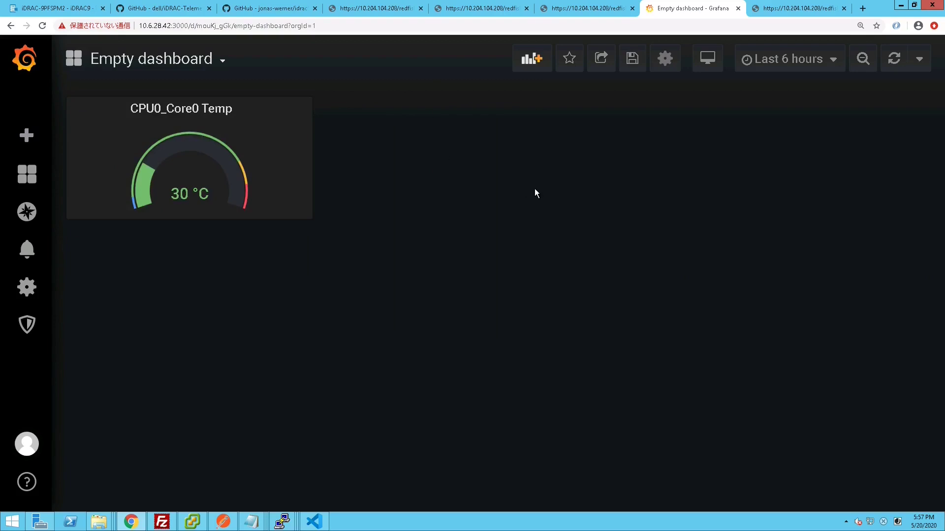
mouse_move(27, 174)
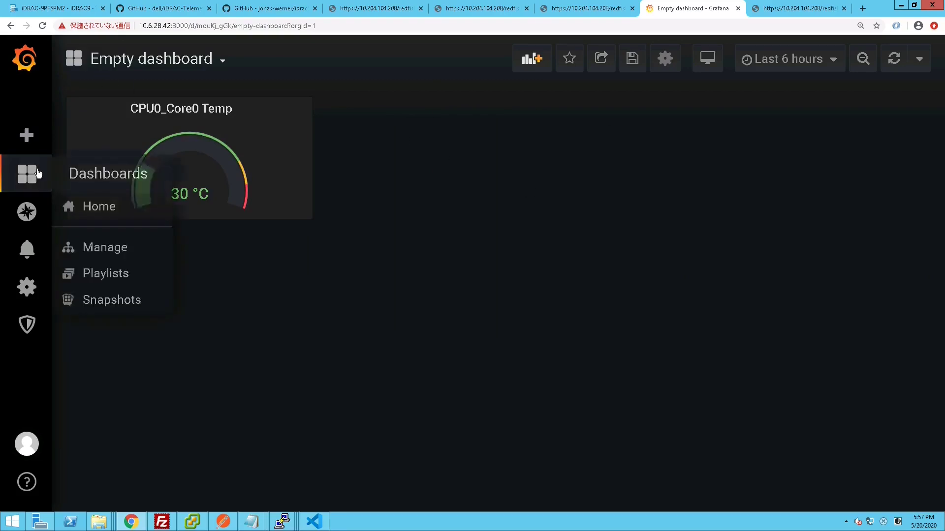
click(98, 205)
click(506, 215)
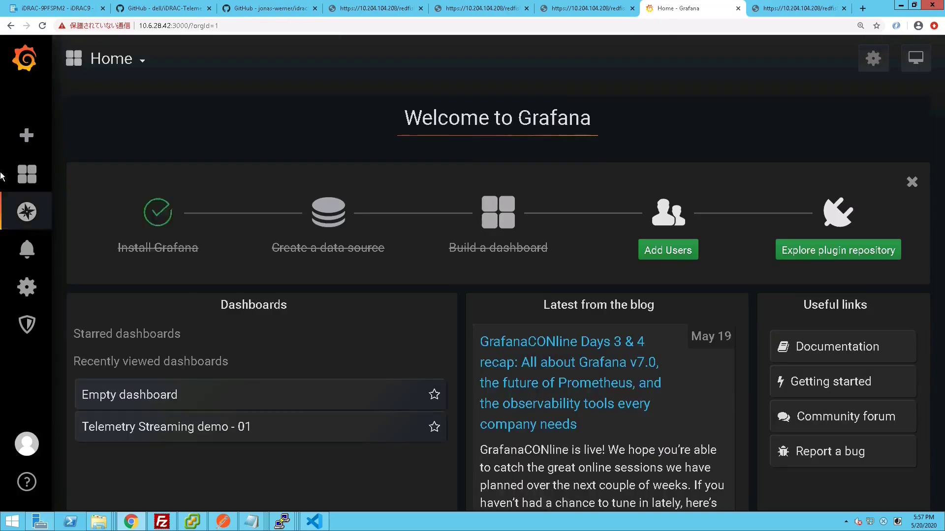
click(173, 430)
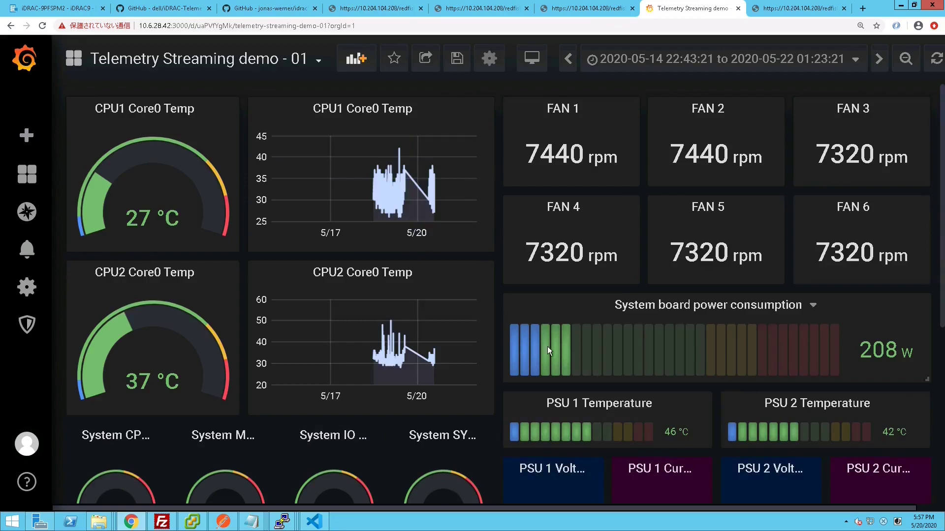
drag(391, 201, 400, 201)
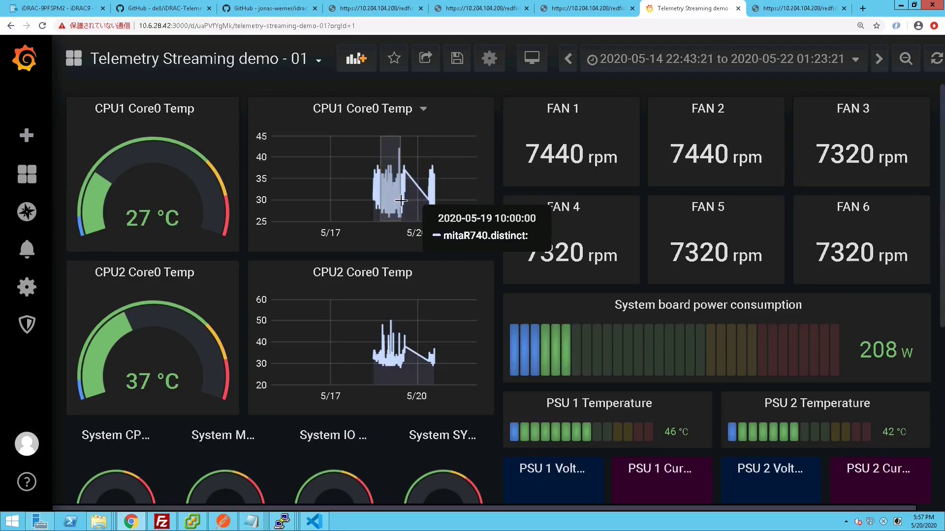
key(ctrl+0)
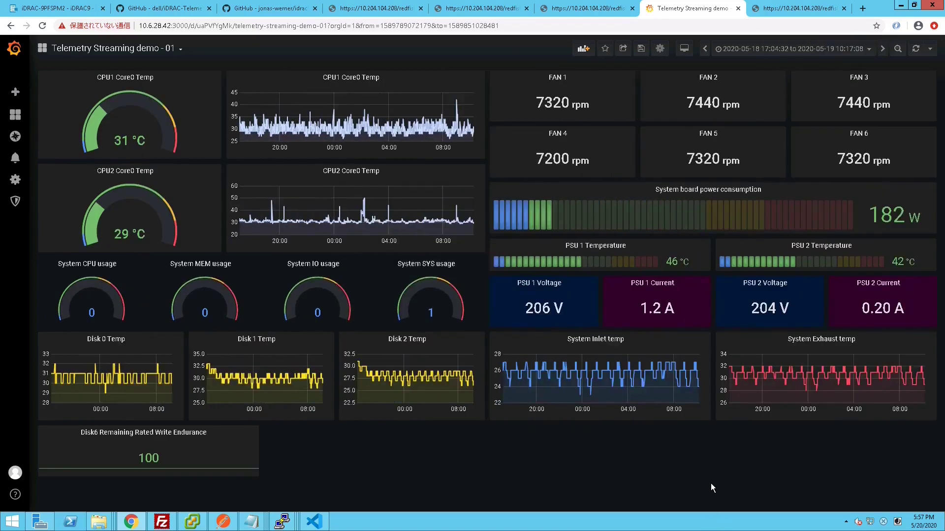
key(ctrl+plus)
key(ctrl+plus)
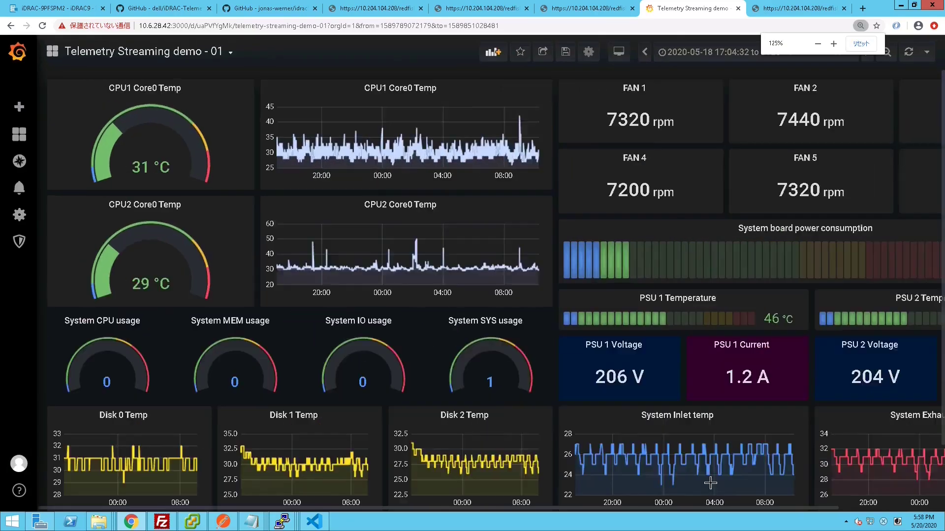